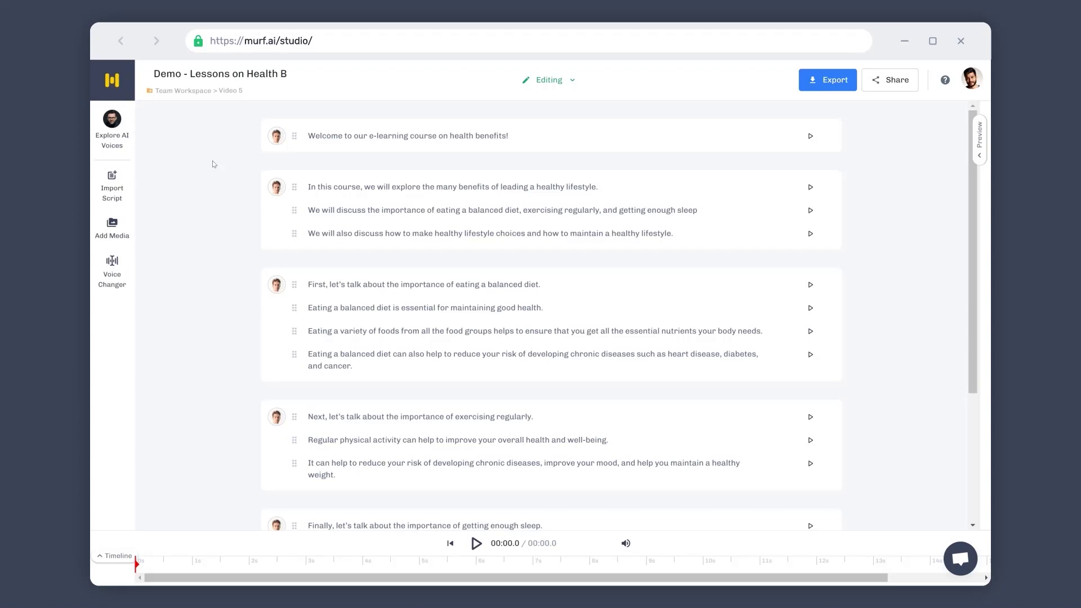
- Select the welcome block, voiced by Nate (M), to bring up its voice settings
left_click(321, 148)
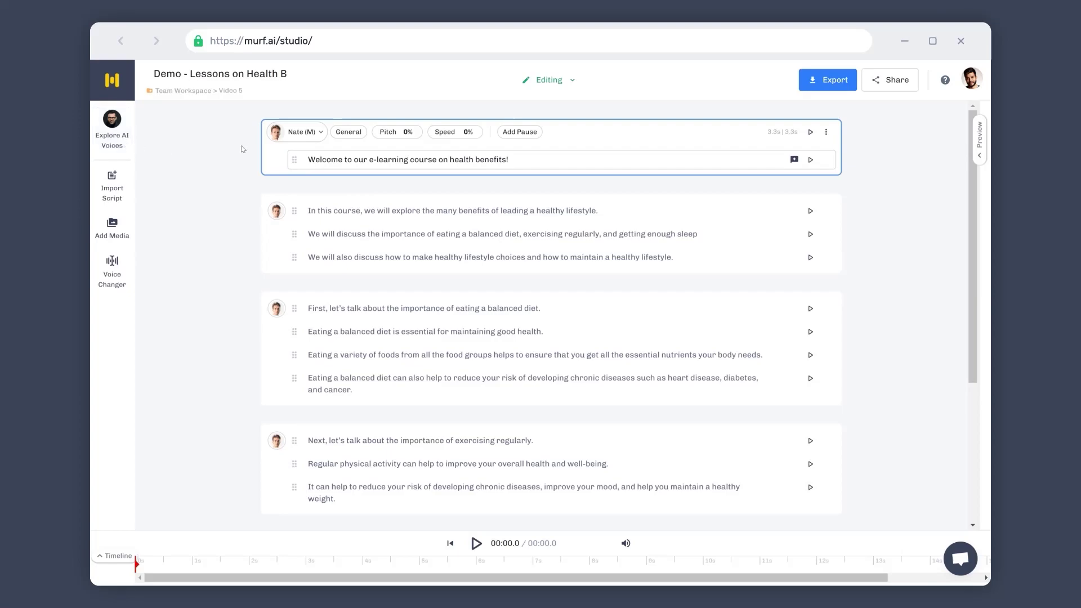
left_click(294, 138)
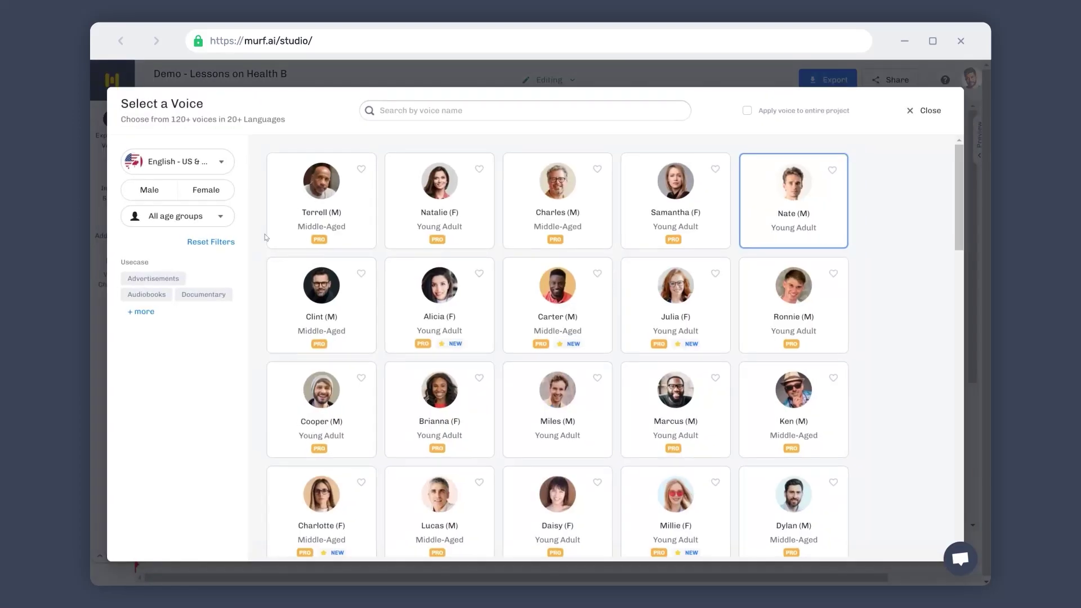
scroll(251, 272, "down", 12)
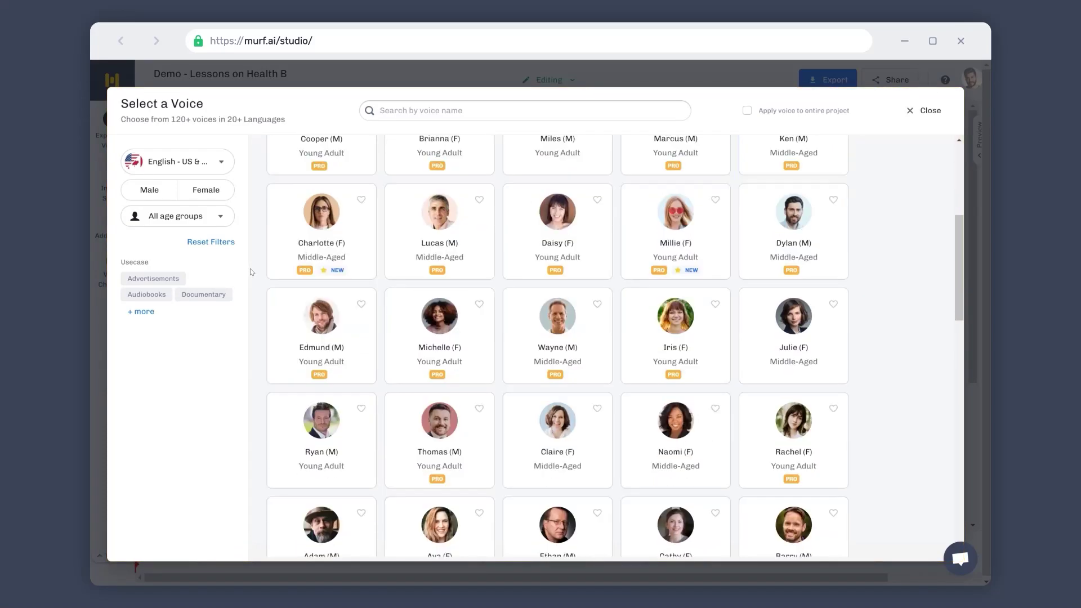
scroll(251, 272, "up", 12)
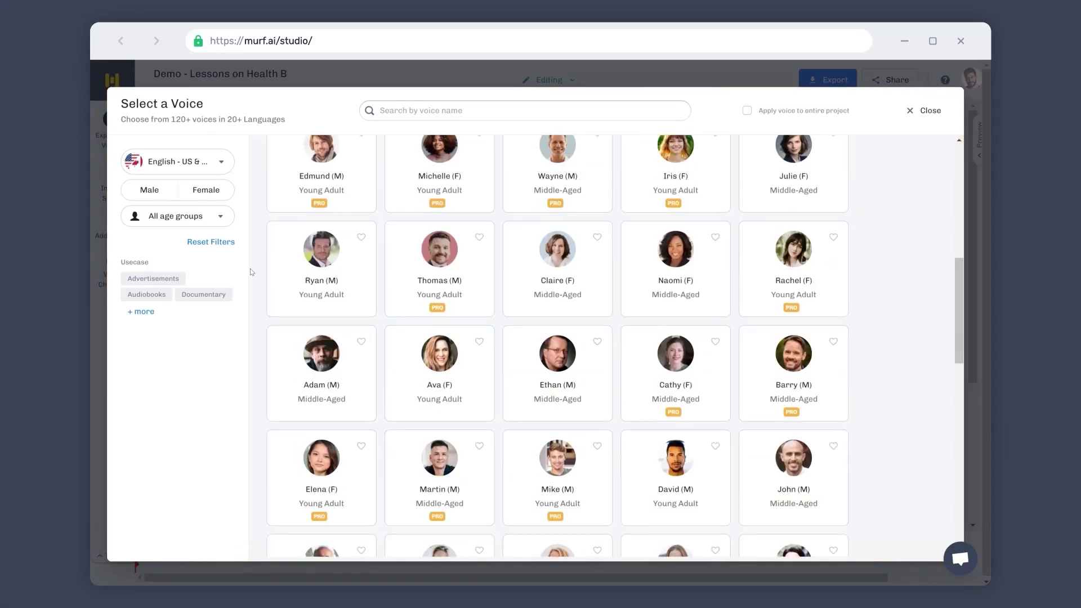
scroll(251, 272, "up", 1)
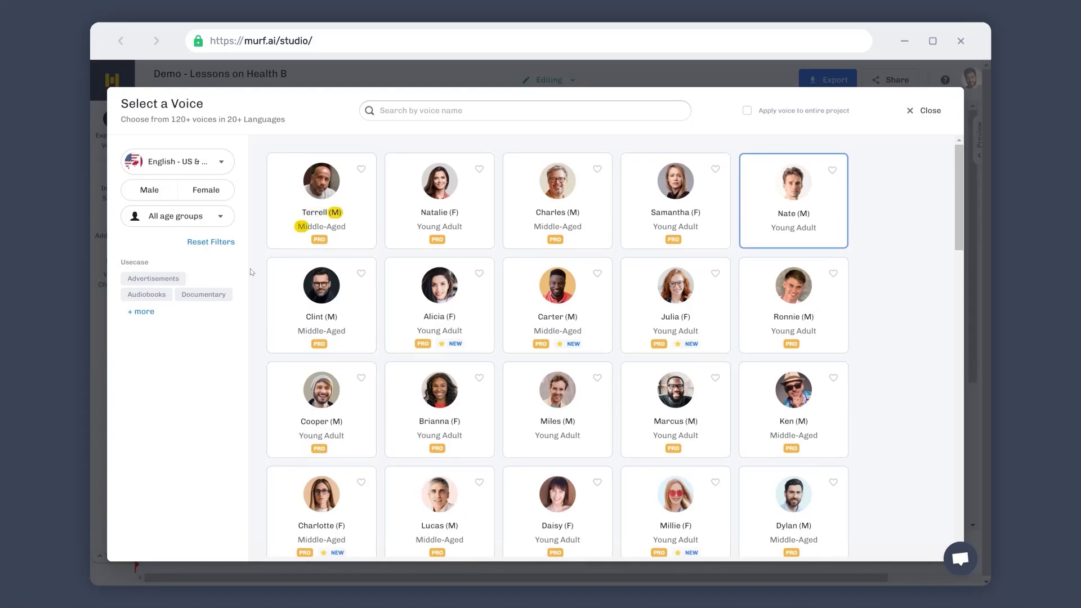
scroll(259, 246, "down", 5)
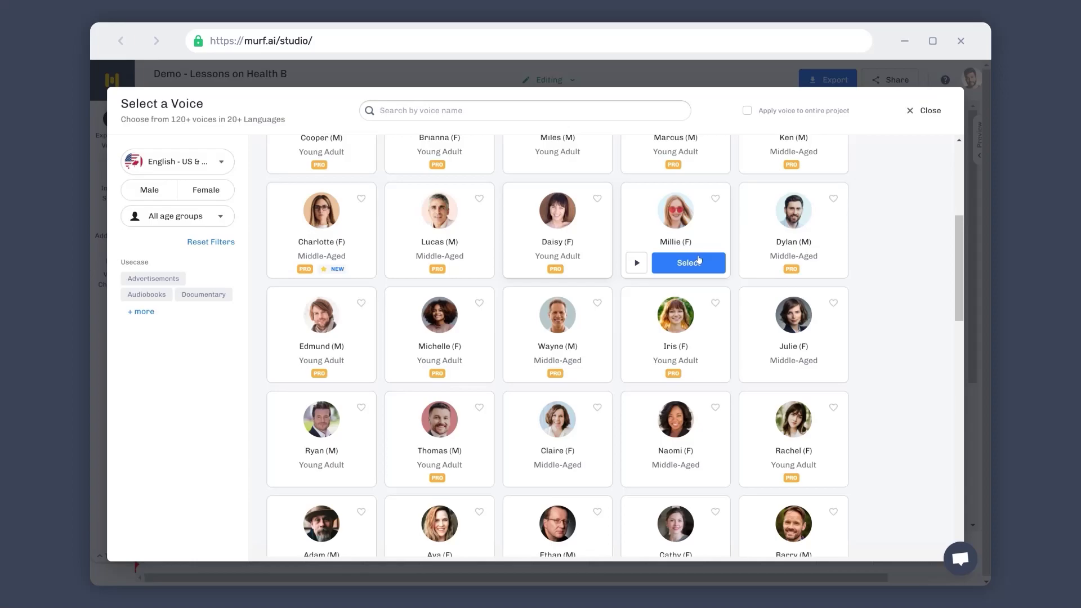
left_click(754, 263)
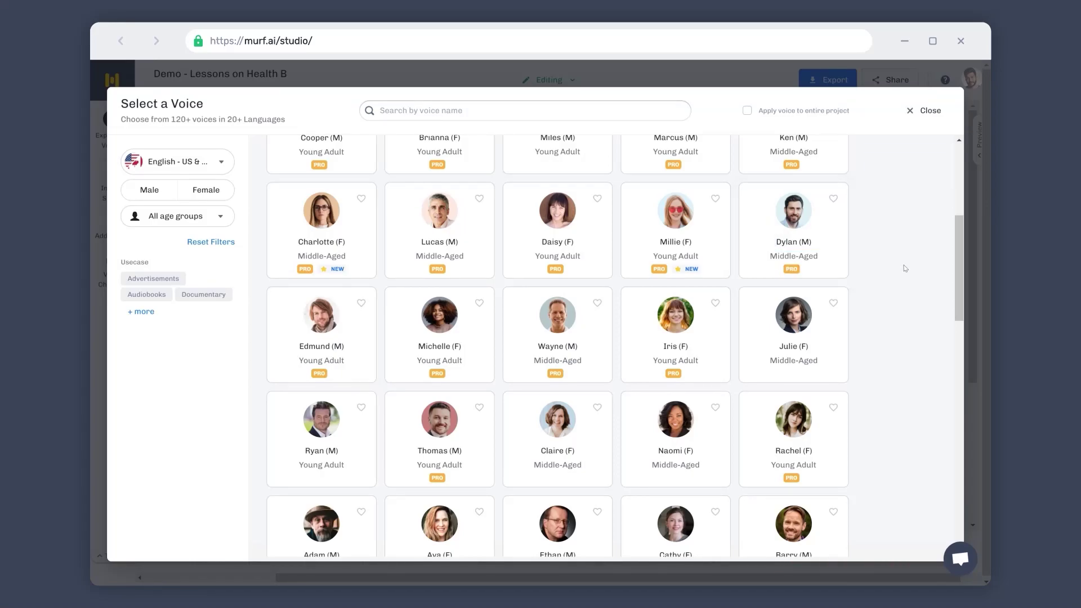
scroll(906, 269, "up", 5)
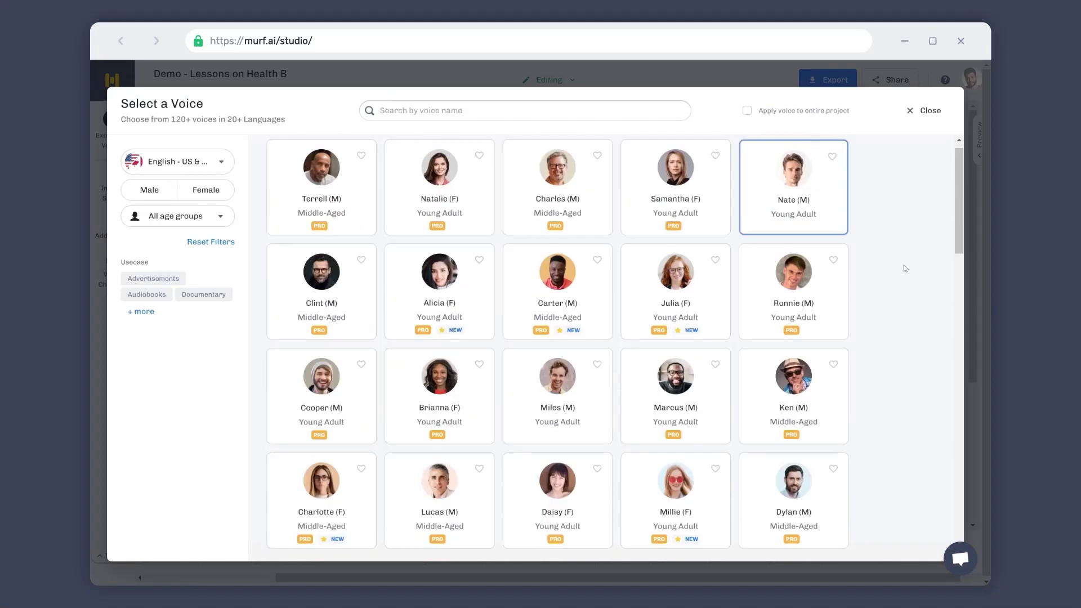
mouse_move(431, 231)
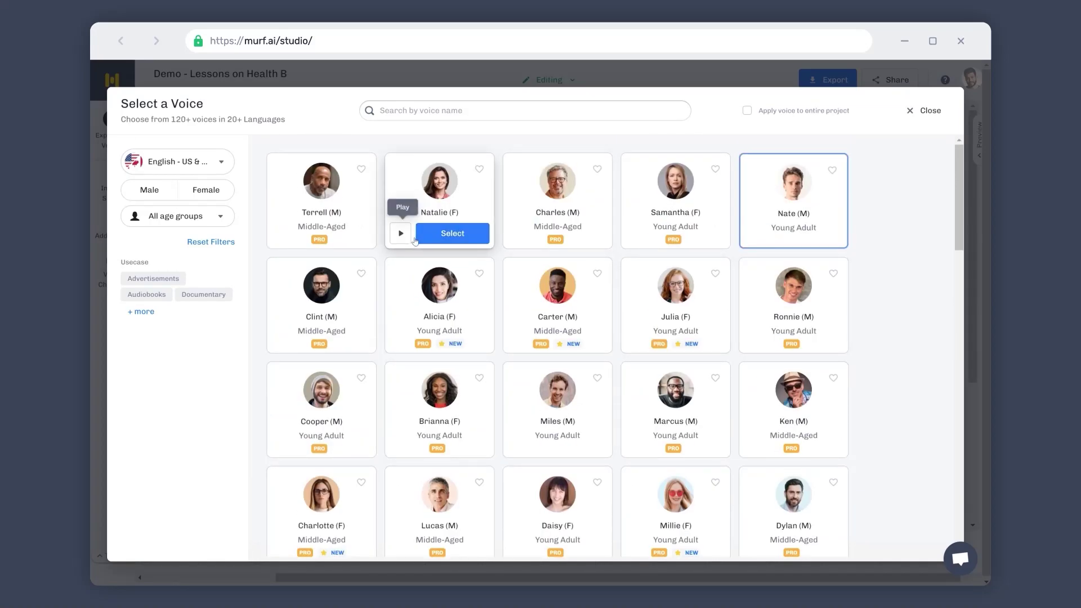
left_click(408, 239)
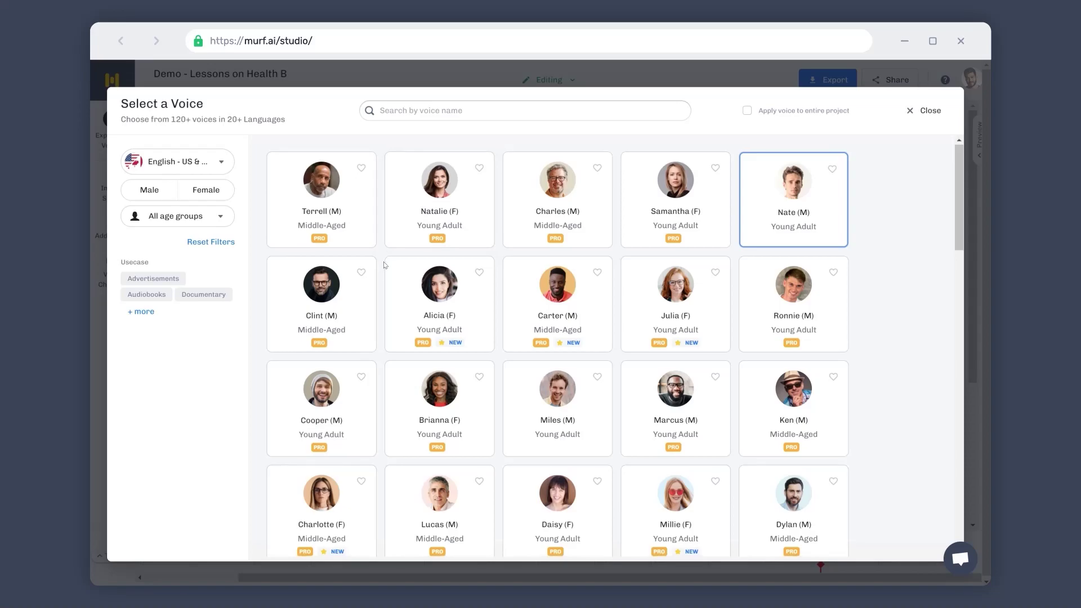
scroll(384, 265, "down", 4)
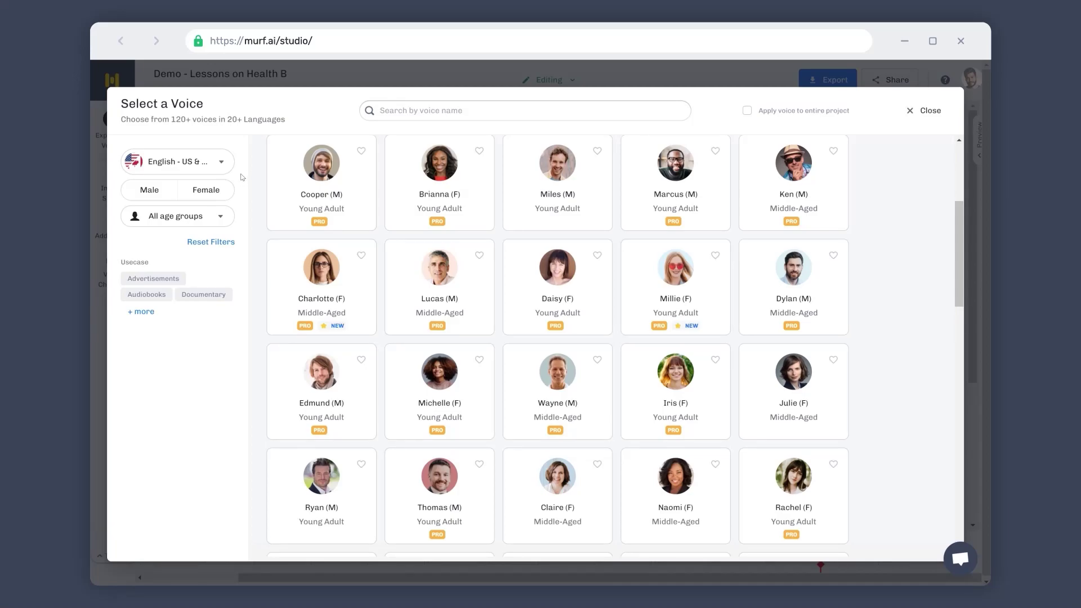
- Filter the voice list to English - US & Canada female voices, keeping all age groups
left_click(206, 163)
scroll(238, 276, "down", 6)
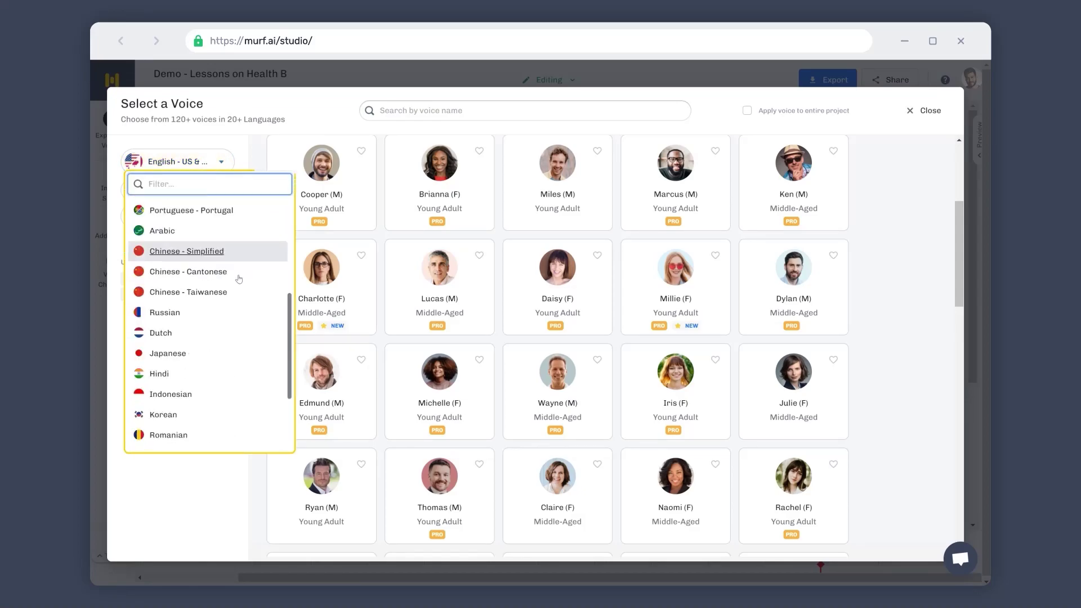
scroll(239, 279, "up", 6)
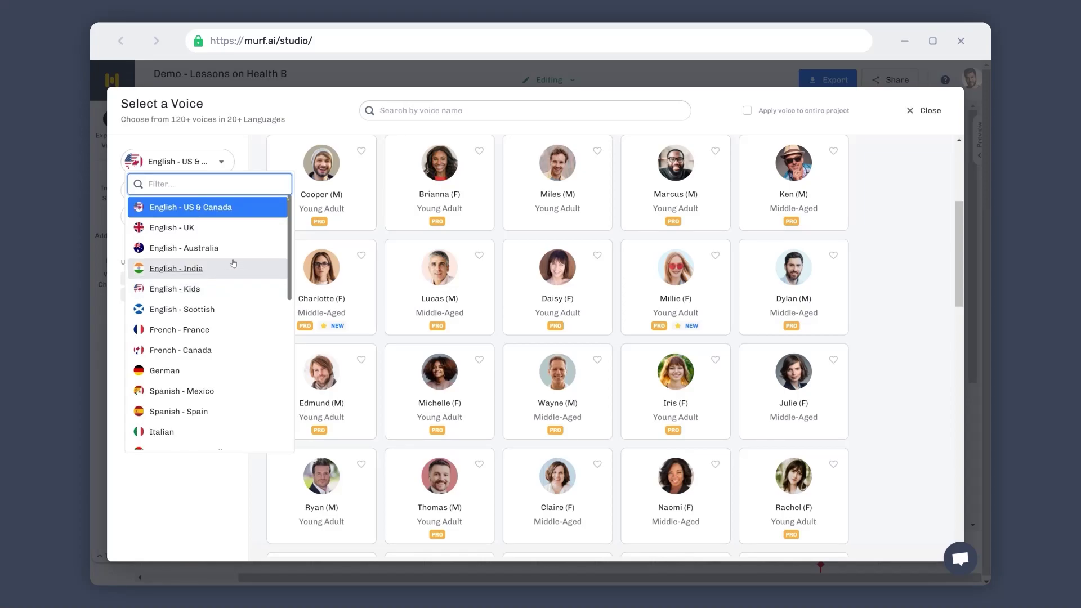
left_click(216, 207)
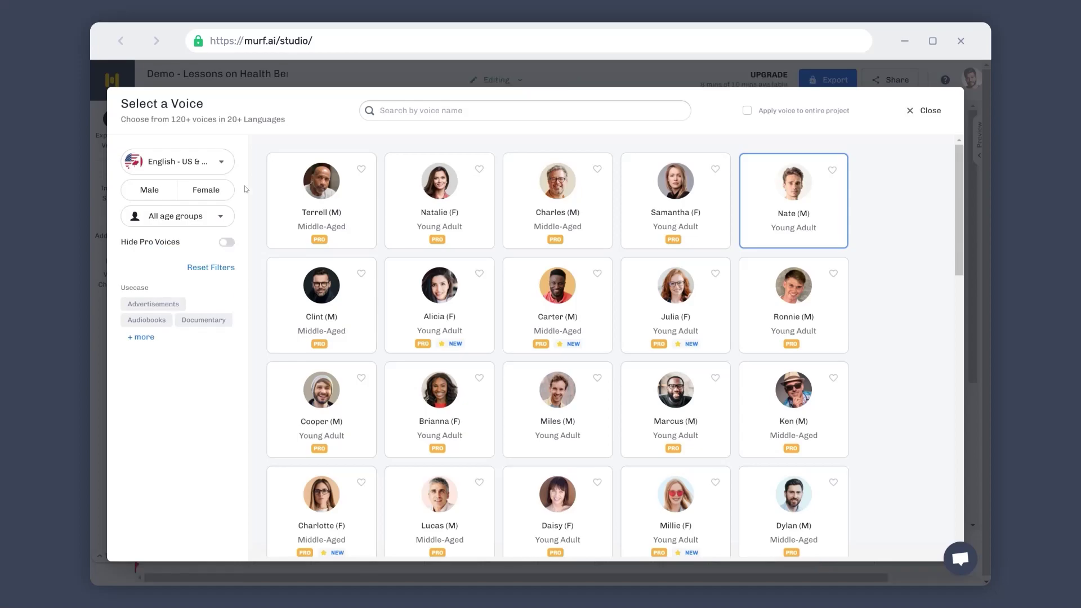
left_click(148, 195)
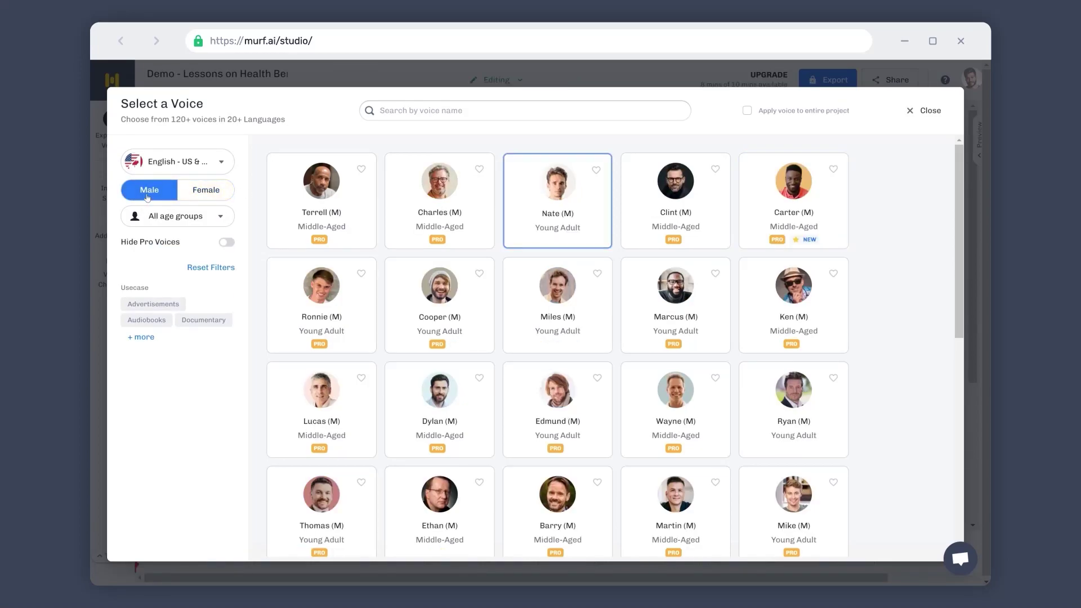
left_click(192, 195)
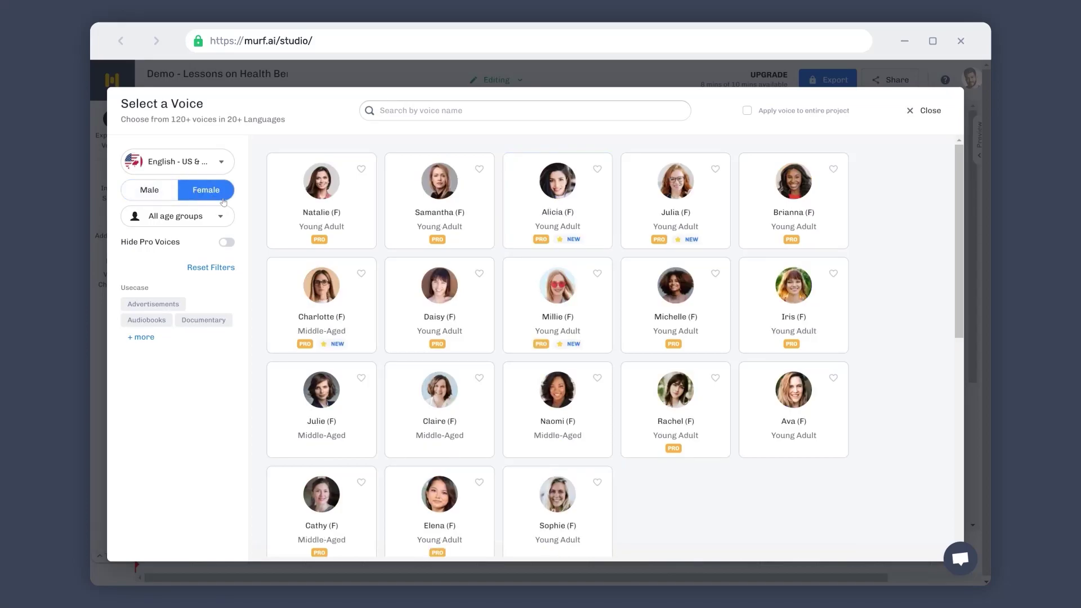
scroll(256, 226, "down", 8)
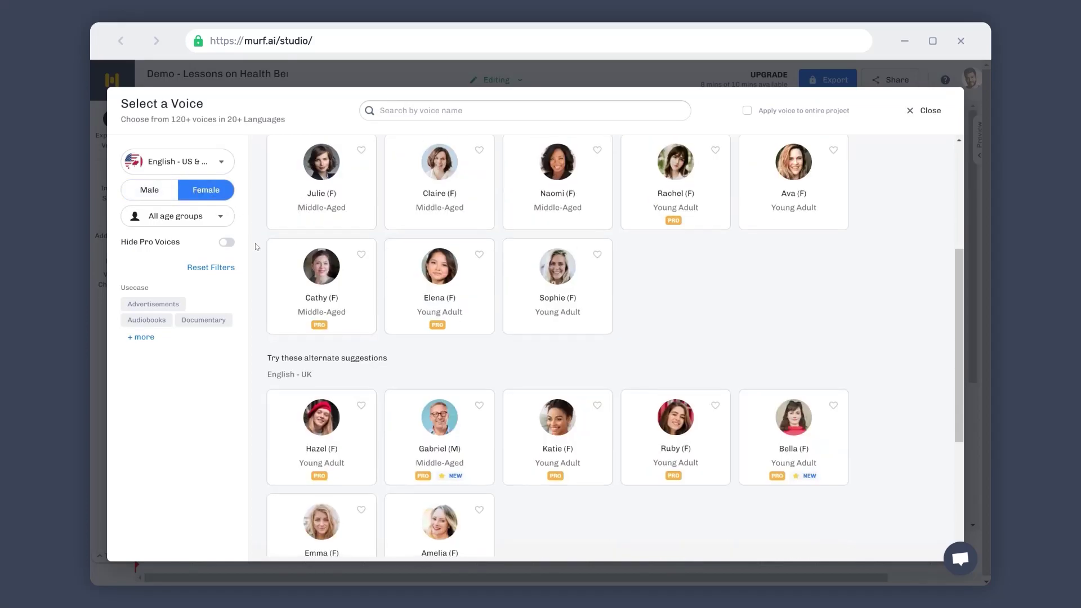
scroll(255, 246, "up", 8)
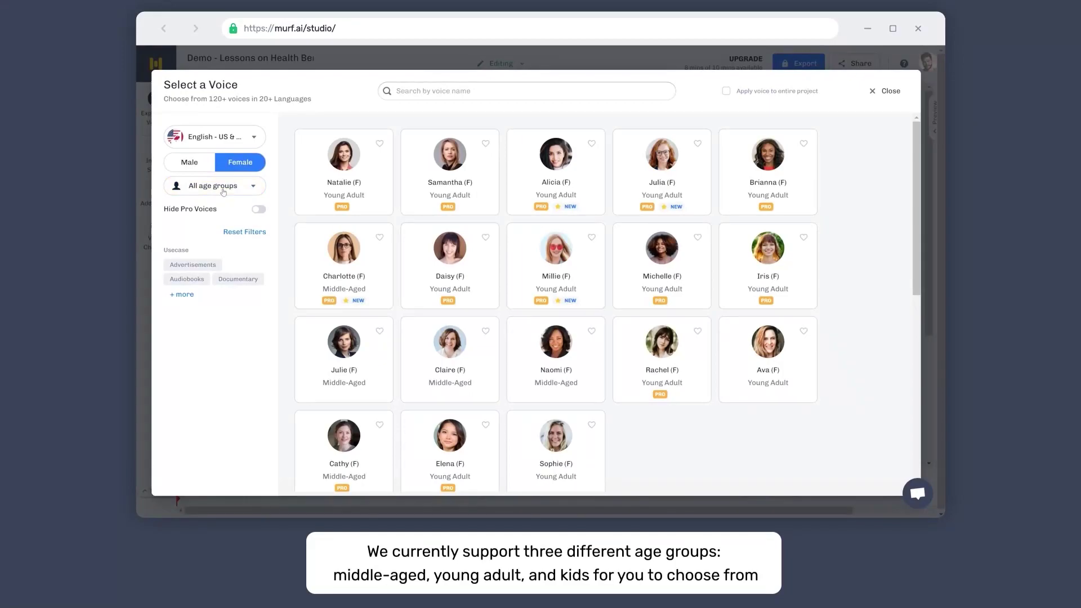
left_click(223, 190)
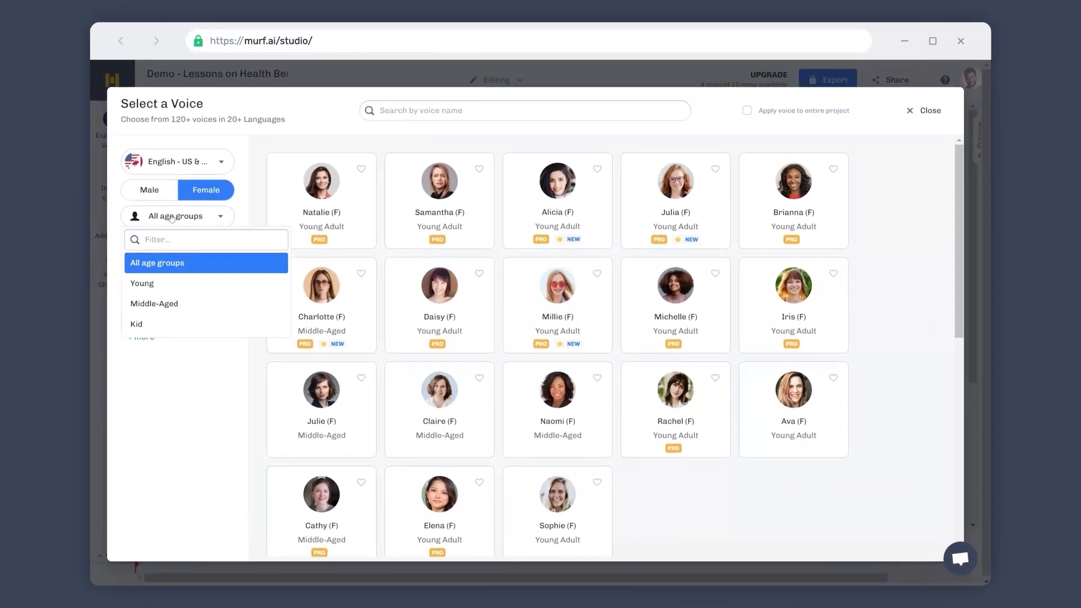
- Add the E-Learning & Presentations and L&D use-case filters, leaving 14 female voices
left_click(206, 190)
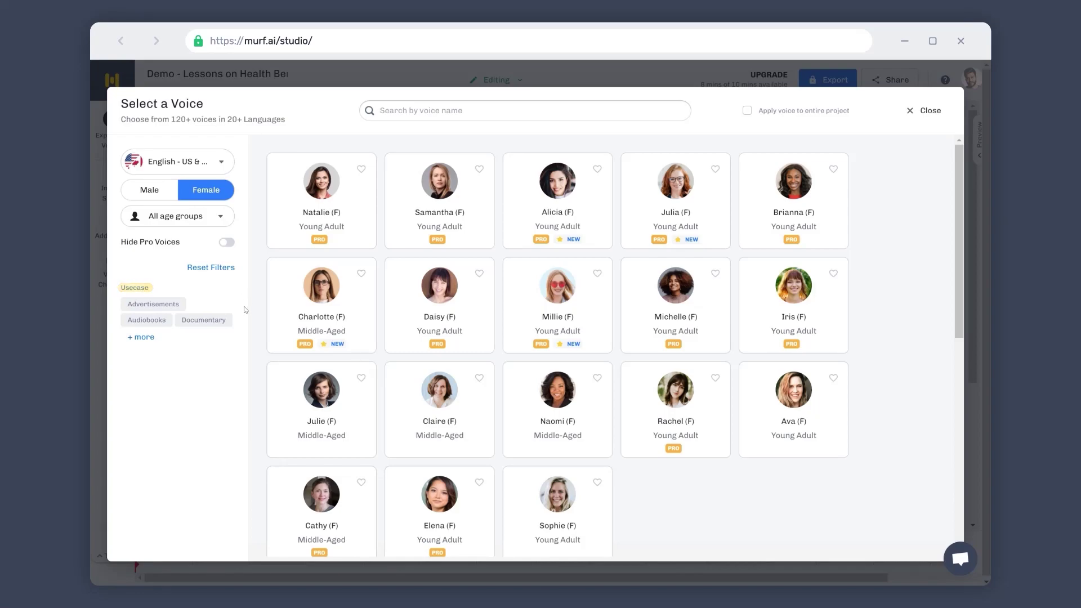
left_click(148, 336)
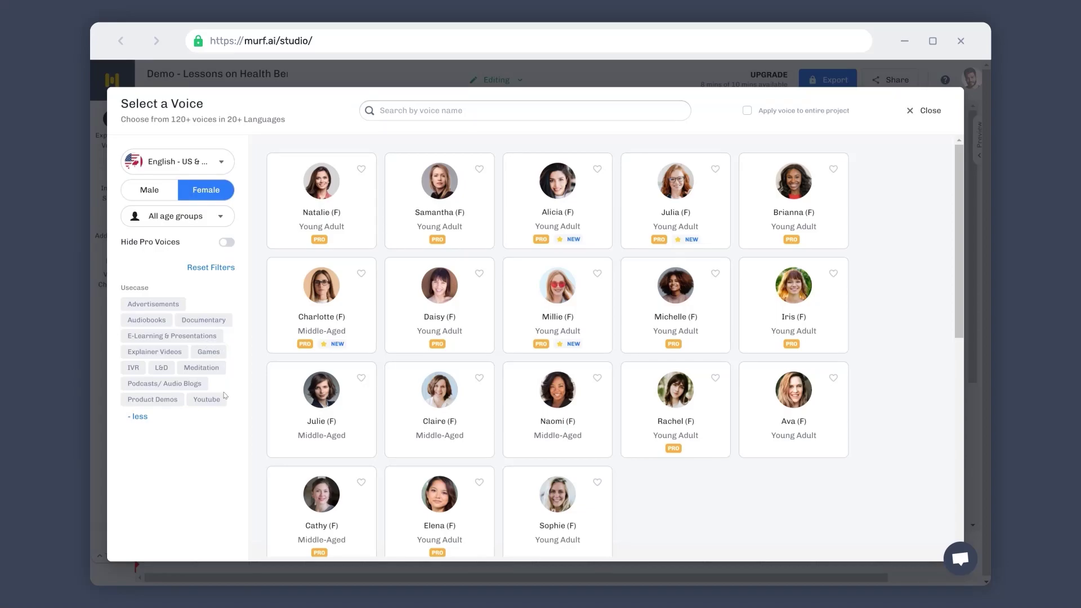
left_click(197, 338)
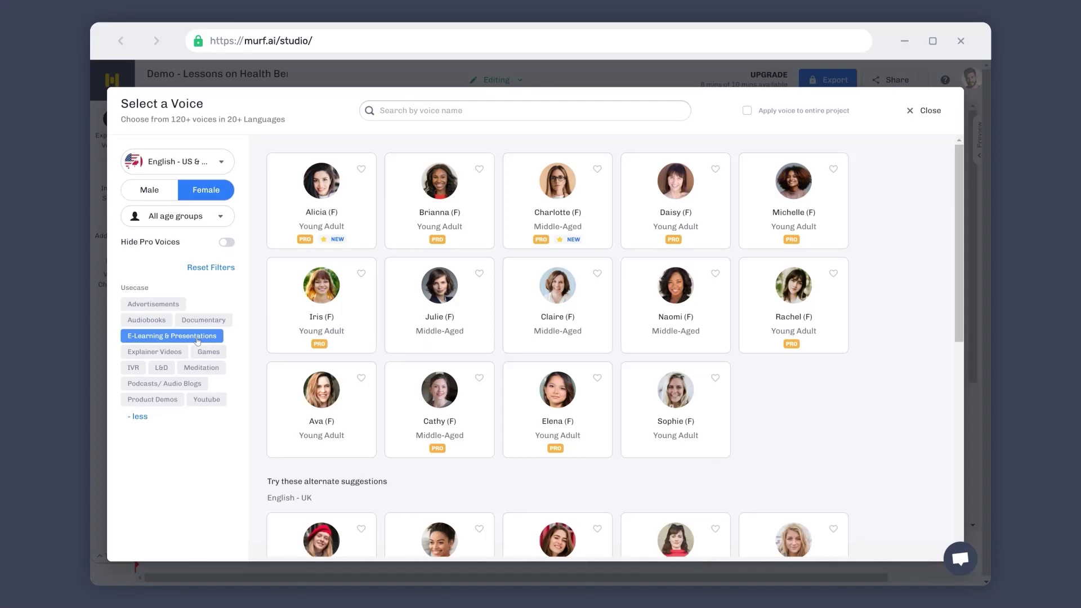
left_click(162, 368)
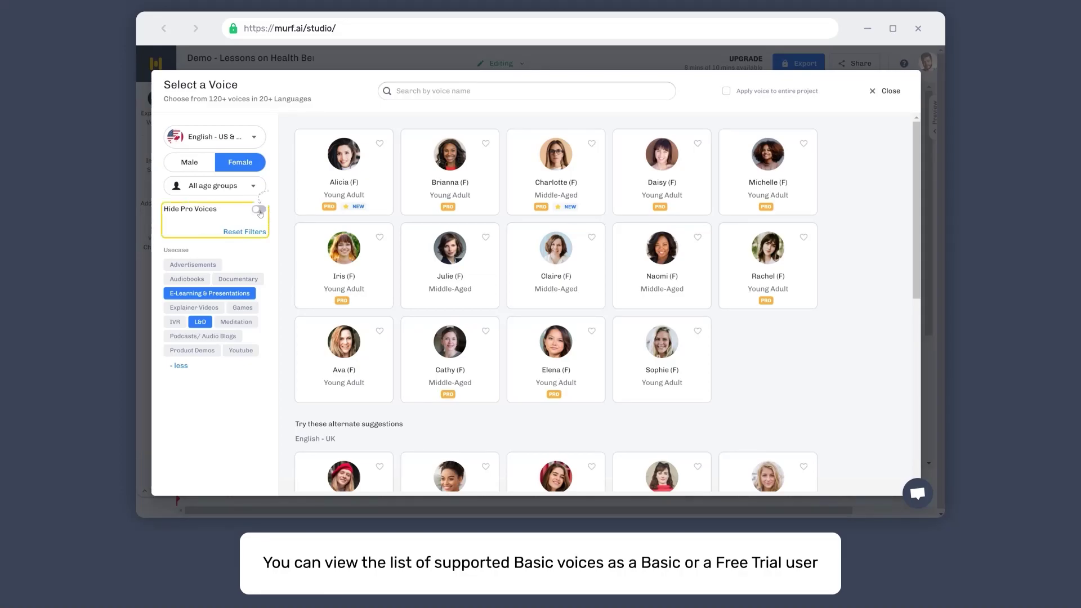
left_click(259, 210)
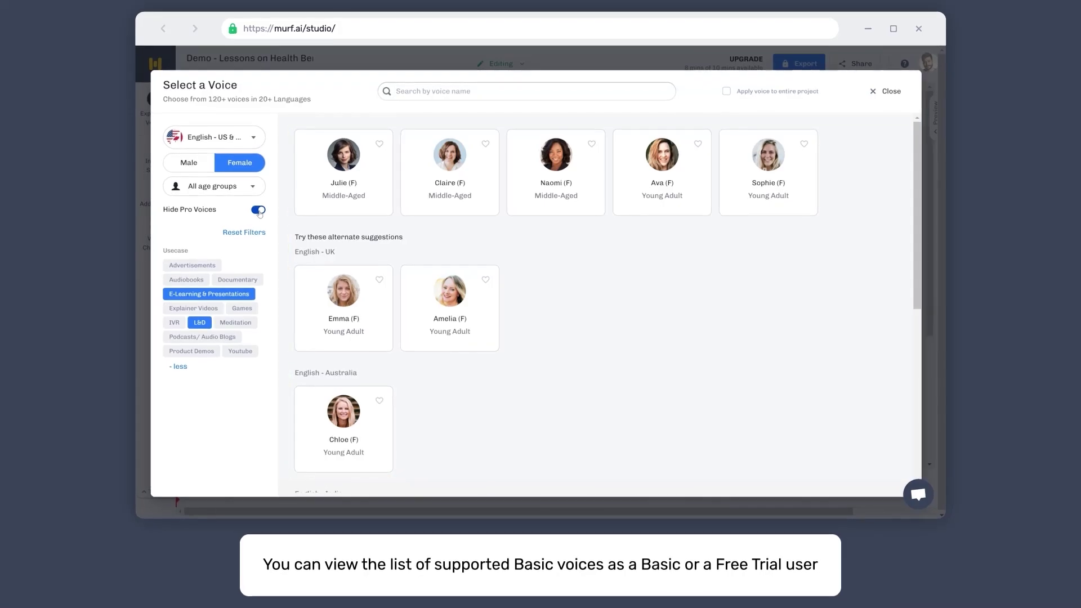
left_click(259, 211)
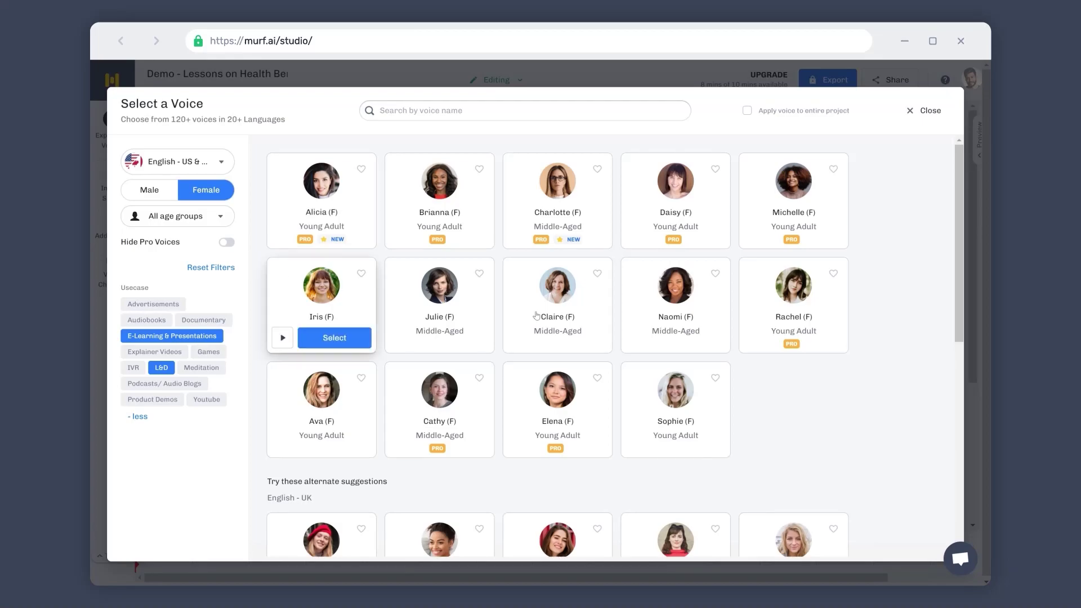
- Assign Rachel (F) as the welcome block's voice in place of Nate
mouse_move(752, 340)
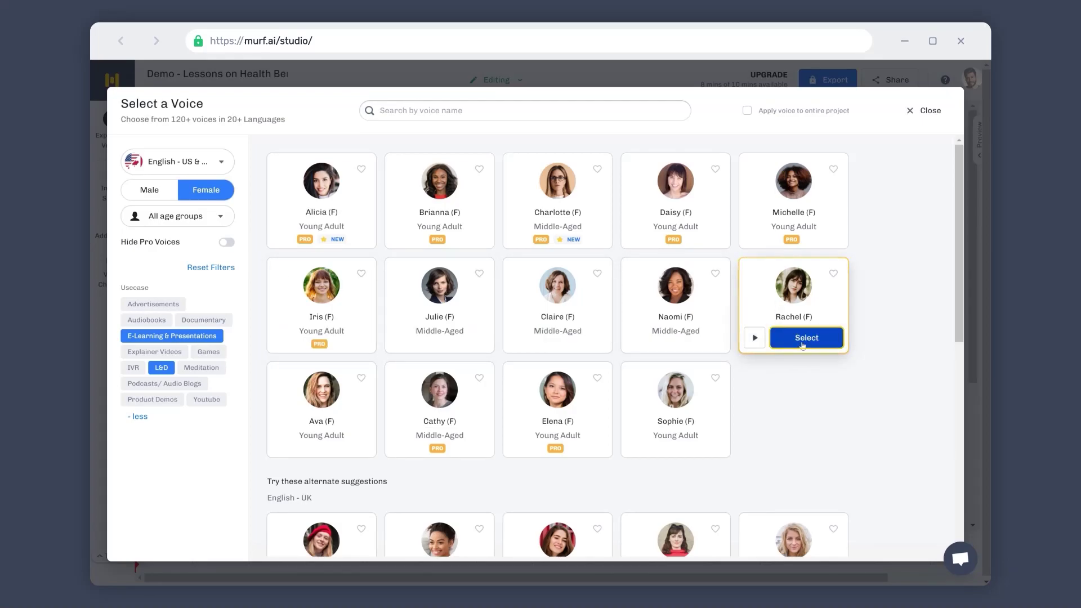
left_click(802, 344)
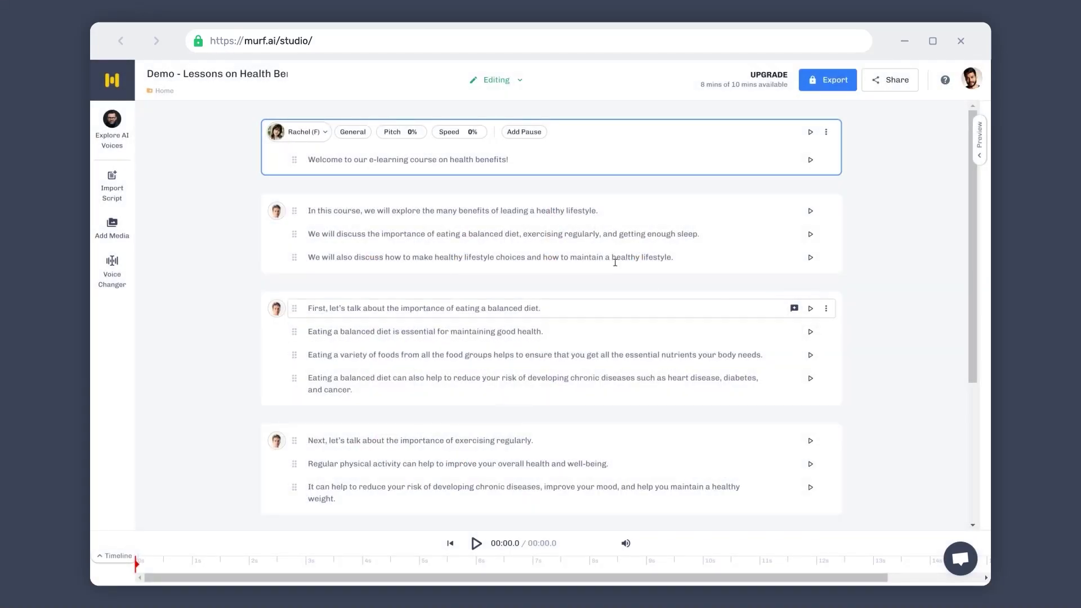
left_click(305, 136)
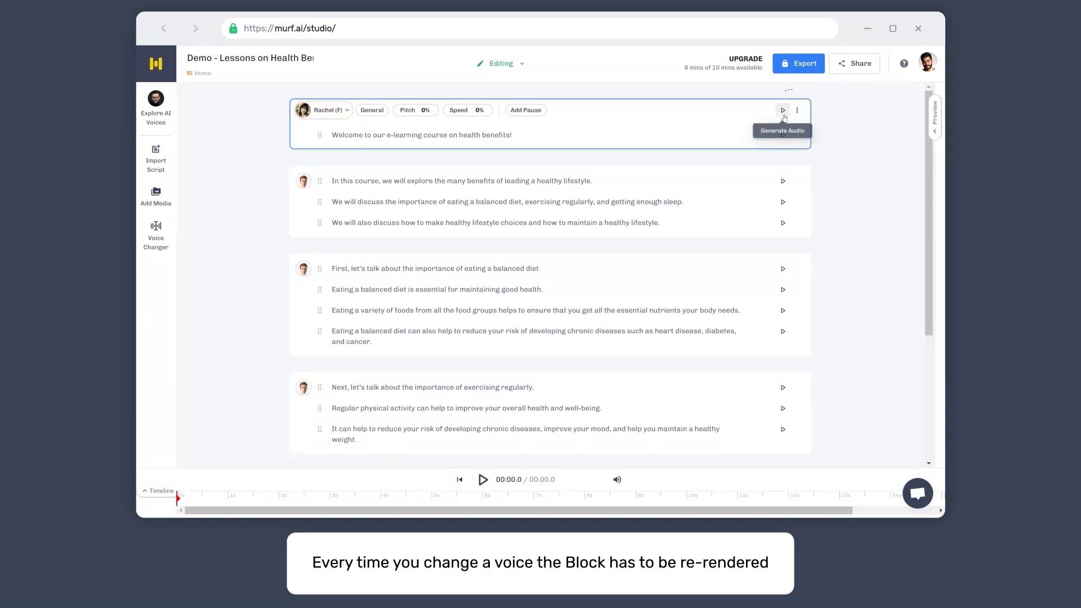
- Generate the welcome block's 3.3s audio in Rachel's General style
left_click(783, 111)
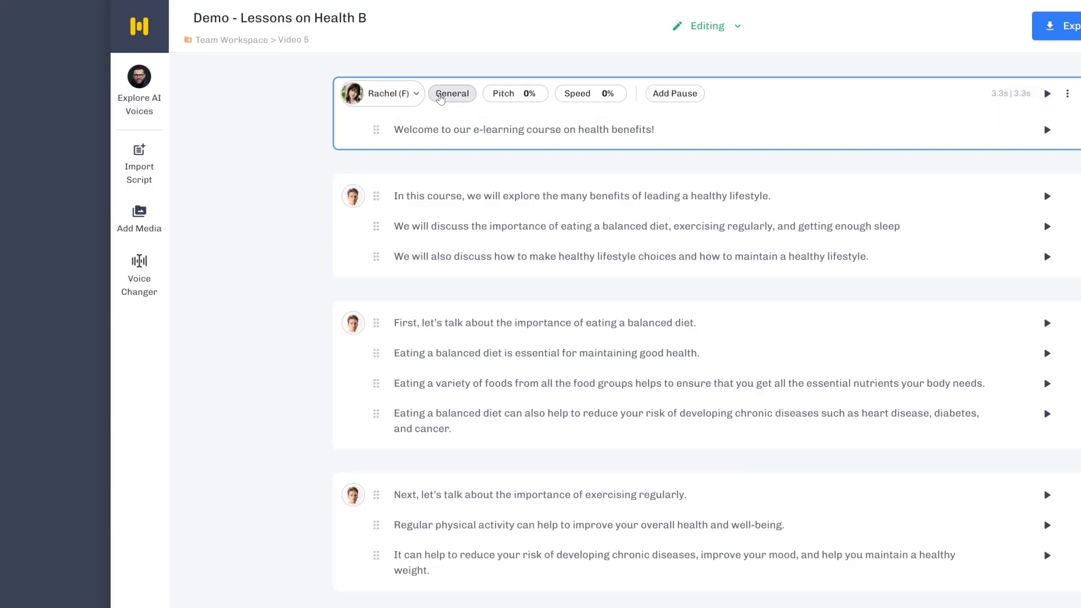
- Switch the welcome block to the Whispering style and regenerate its audio
left_click(440, 97)
scroll(471, 225, "down", 3)
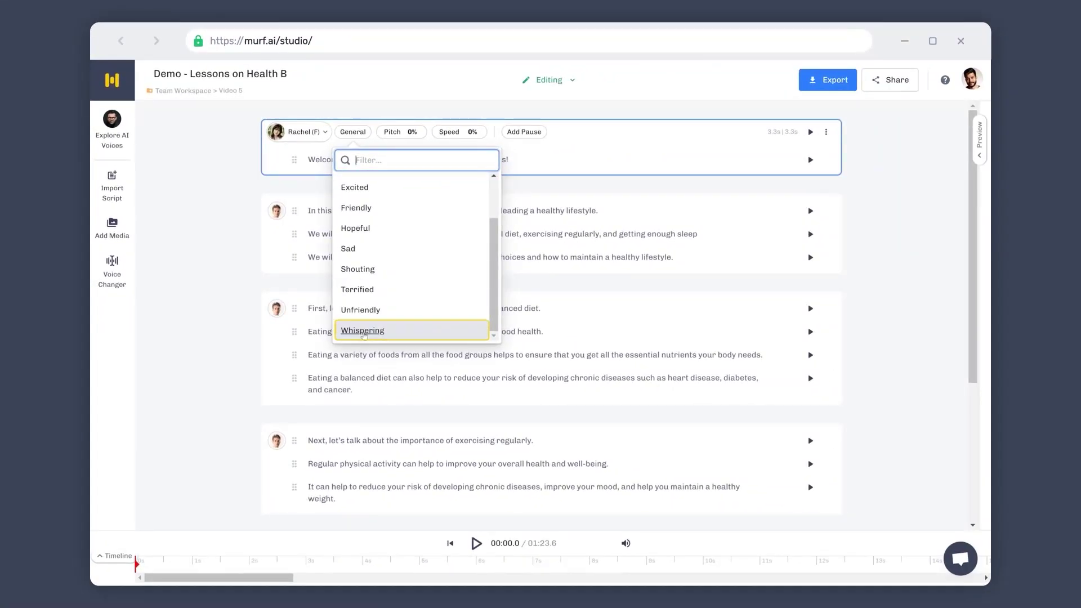
left_click(364, 331)
left_click(810, 132)
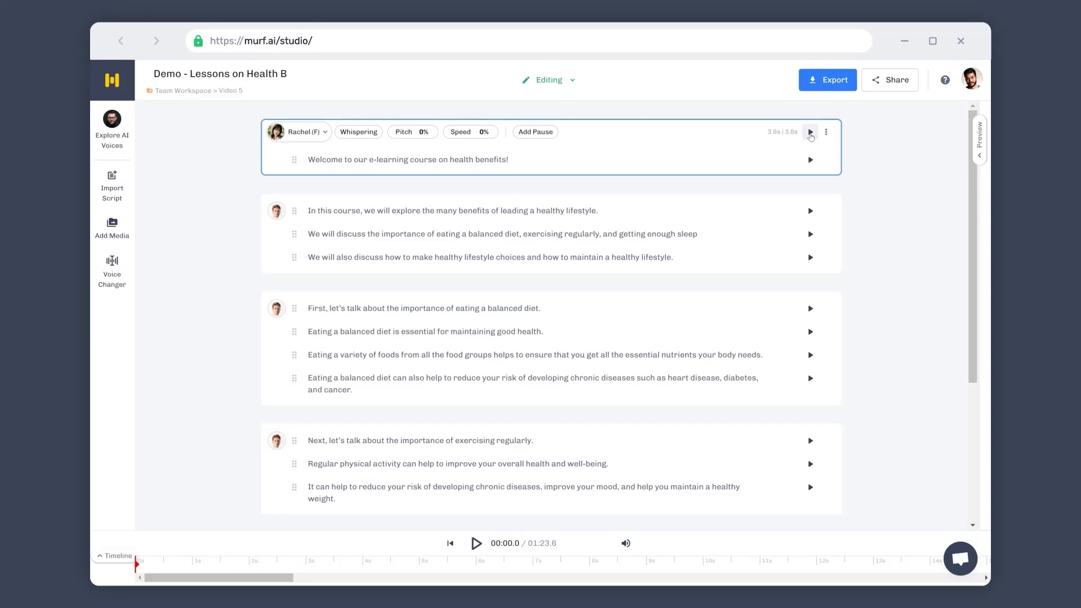
- Change the welcome block's style to Sad and regenerate its audio
left_click(358, 131)
left_click(366, 249)
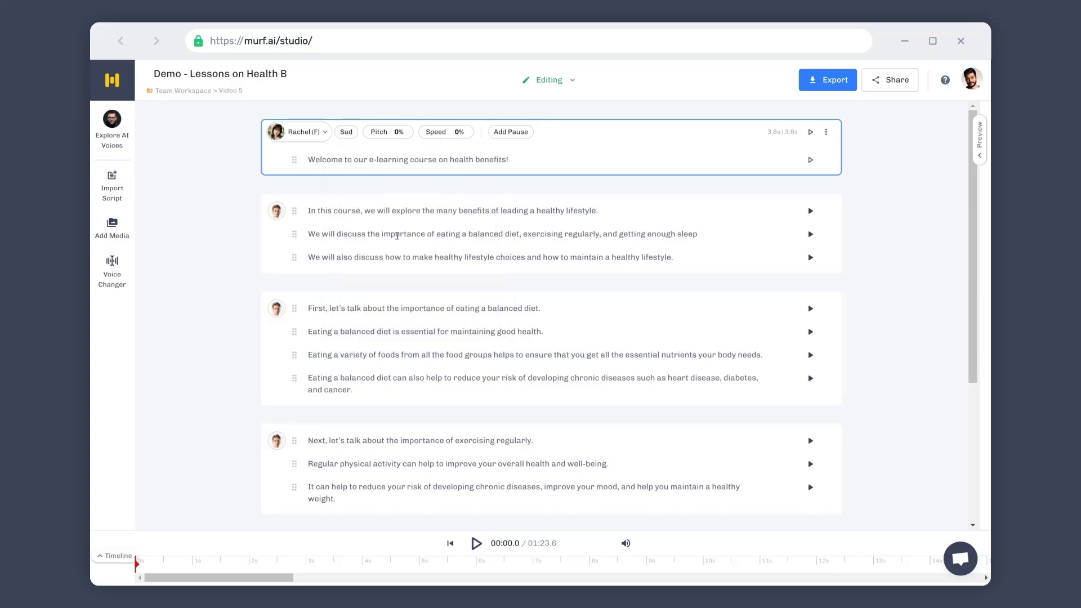
left_click(810, 132)
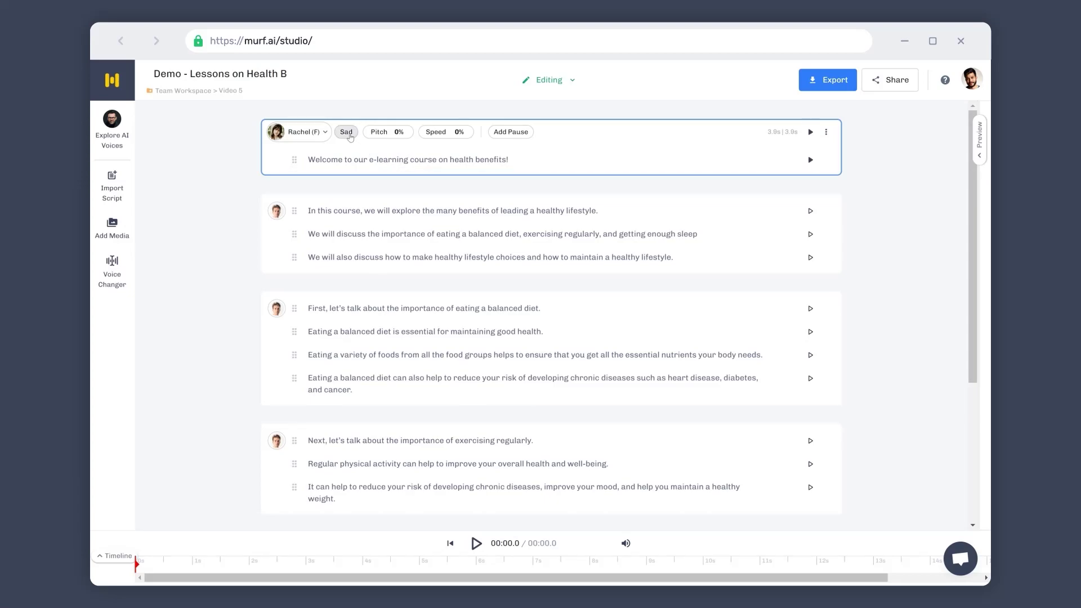
- Set Rachel's Friendly style on the welcome block and regenerate its 3.4s audio
left_click(346, 132)
left_click(369, 265)
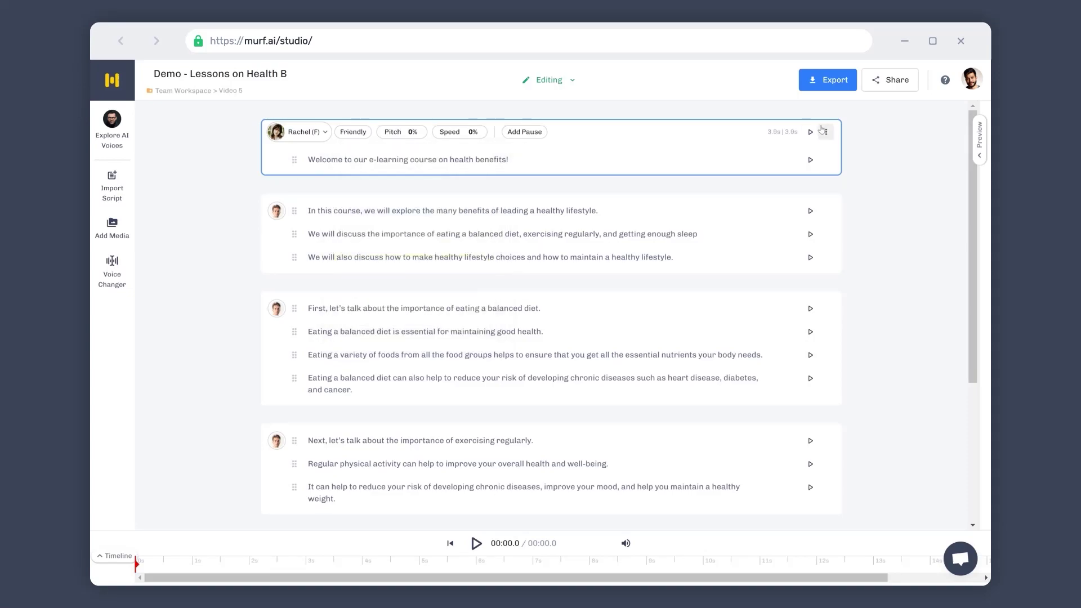
left_click(810, 132)
- Copy the welcome block's settings and paste them onto the 'In this course…' block
left_click(826, 133)
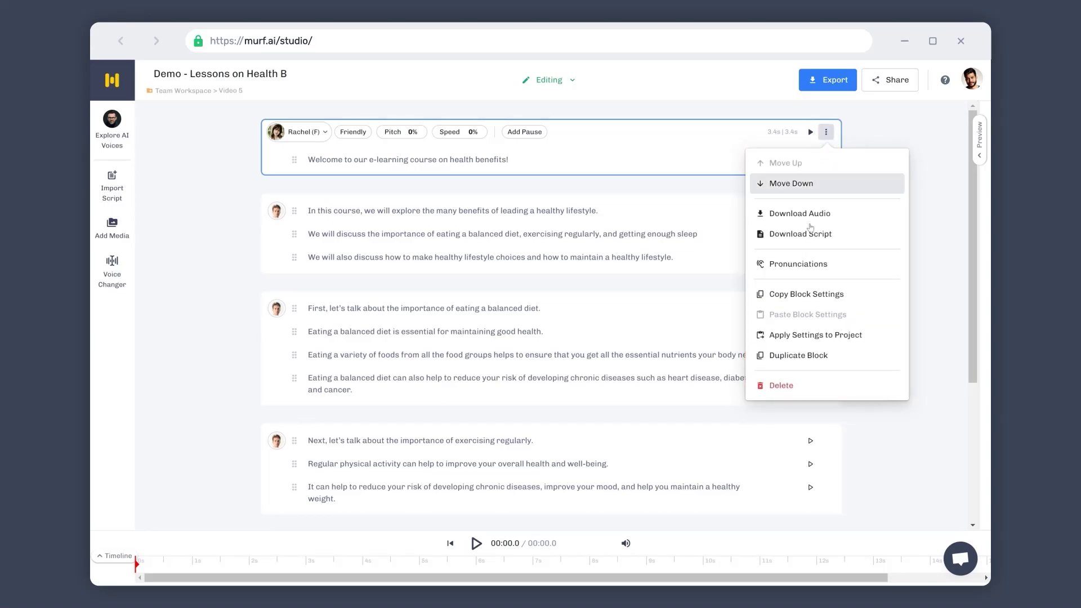
left_click(810, 294)
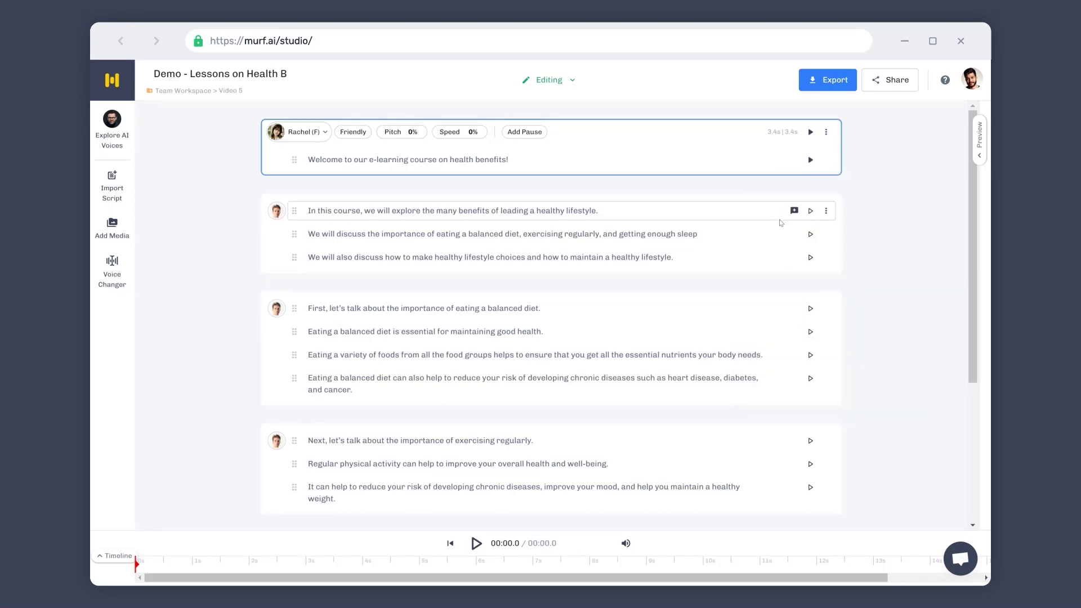
left_click(781, 223)
left_click(826, 183)
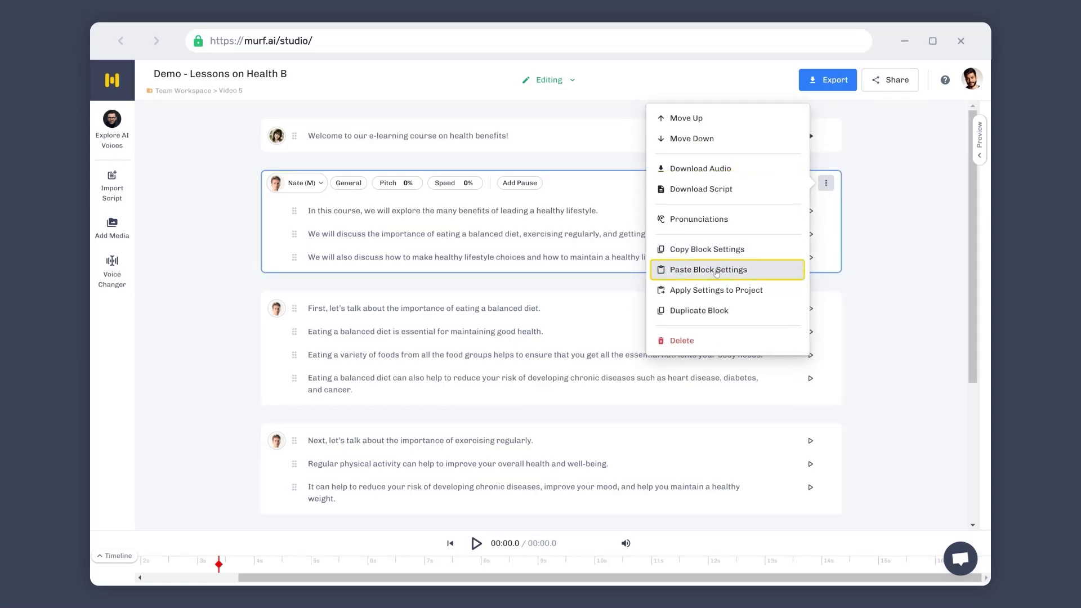
left_click(716, 271)
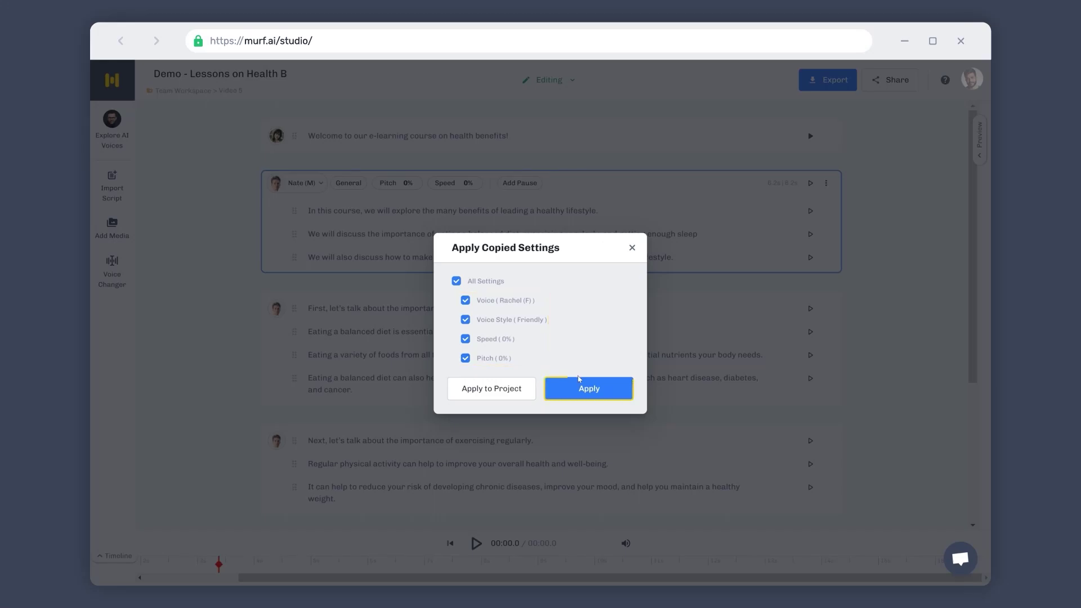
left_click(585, 388)
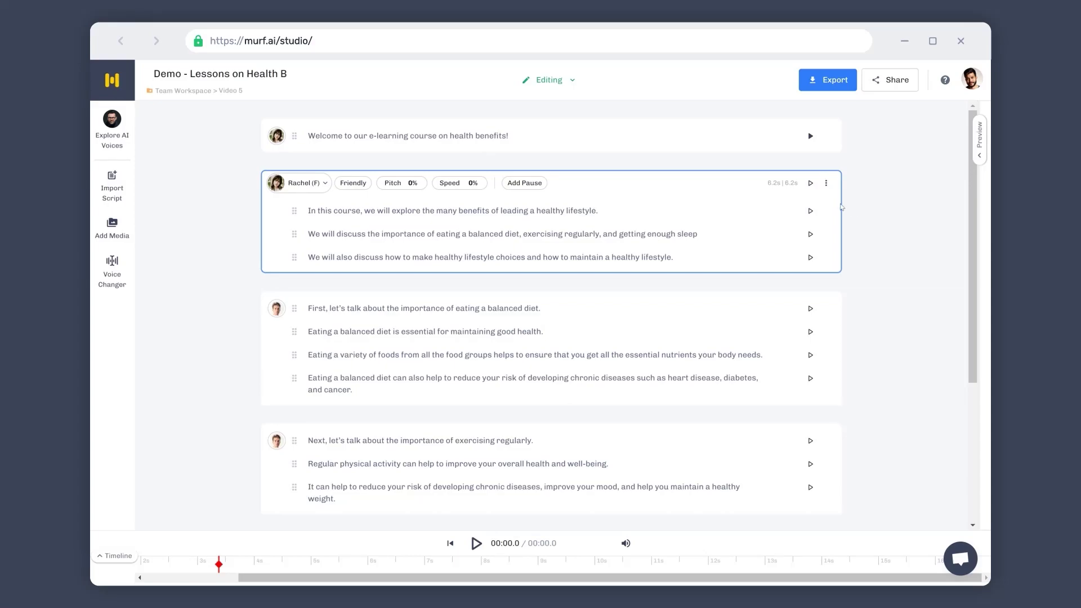
- Apply the second block's Rachel voice and Friendly style to all project blocks
left_click(827, 183)
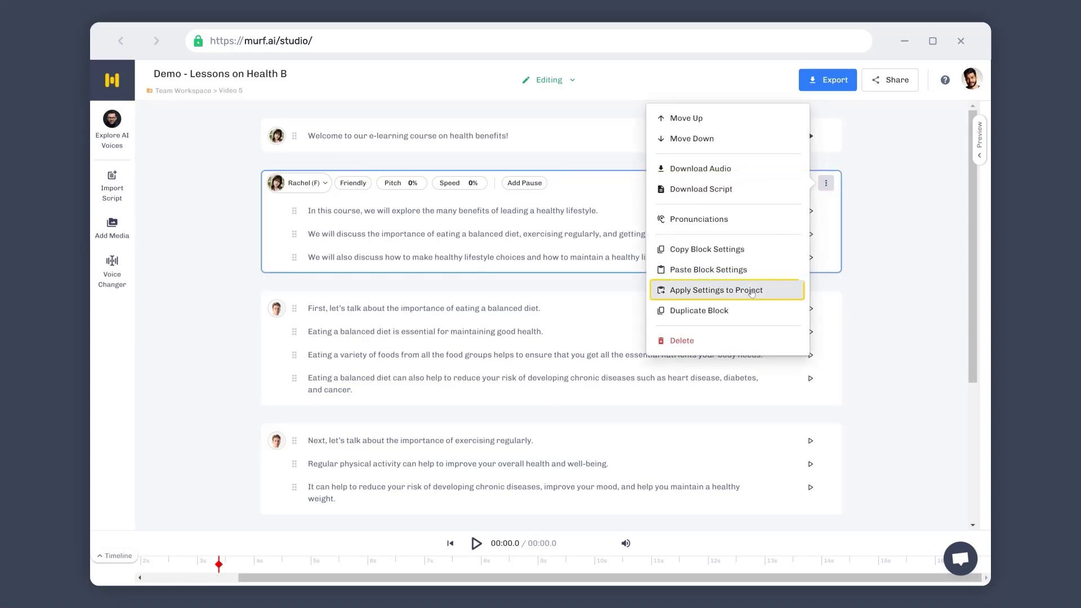
left_click(751, 293)
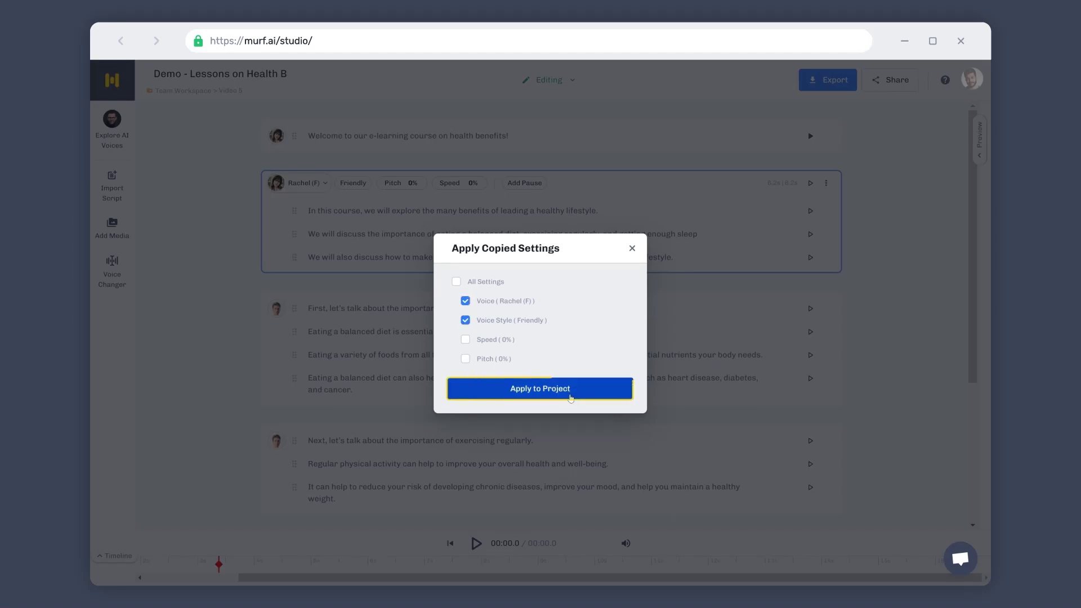
left_click(570, 397)
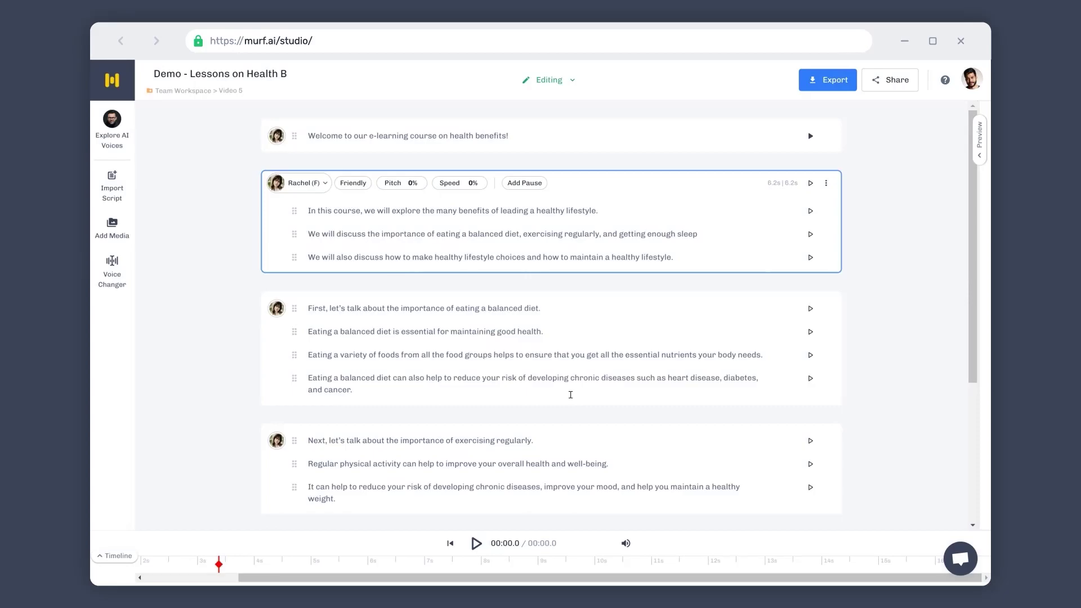
- Replace Rachel with Michelle (F) across the entire project at 0% pitch and speed
scroll(561, 401, "down", 4)
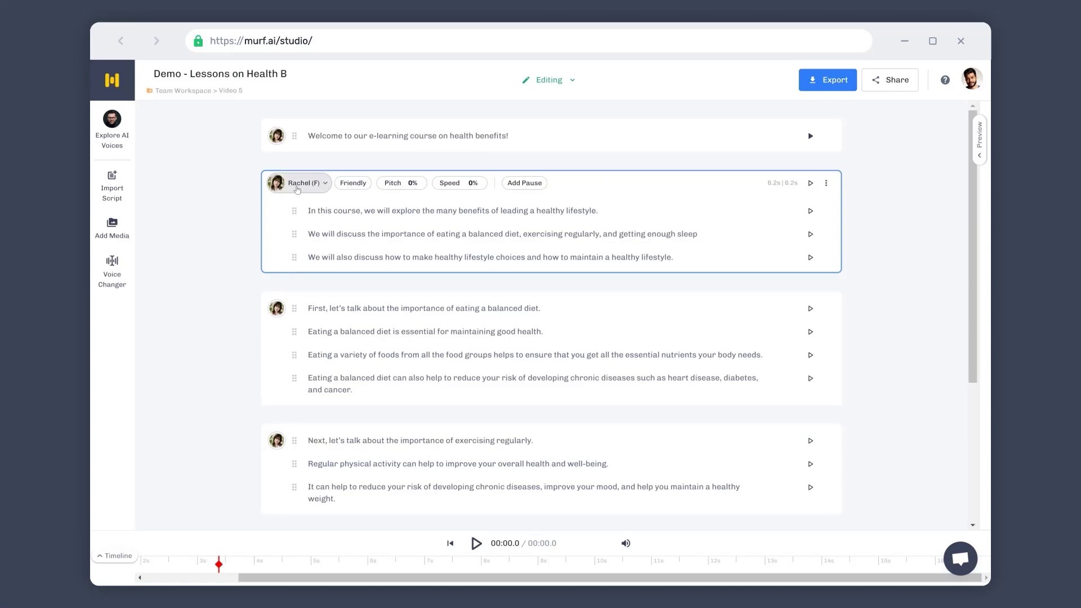
left_click(297, 189)
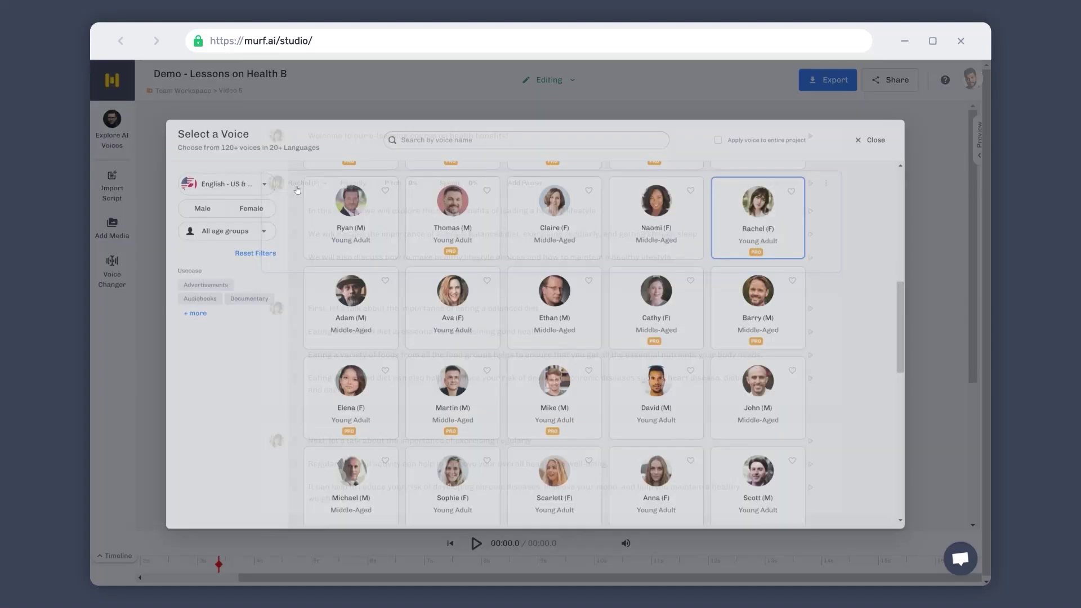
mouse_move(321, 179)
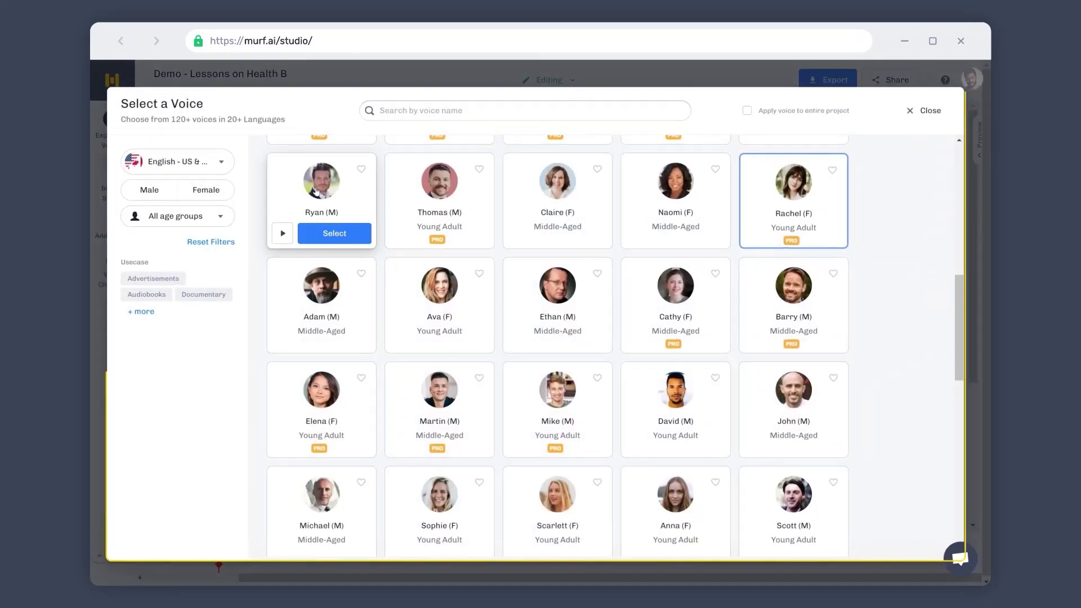
left_click(747, 113)
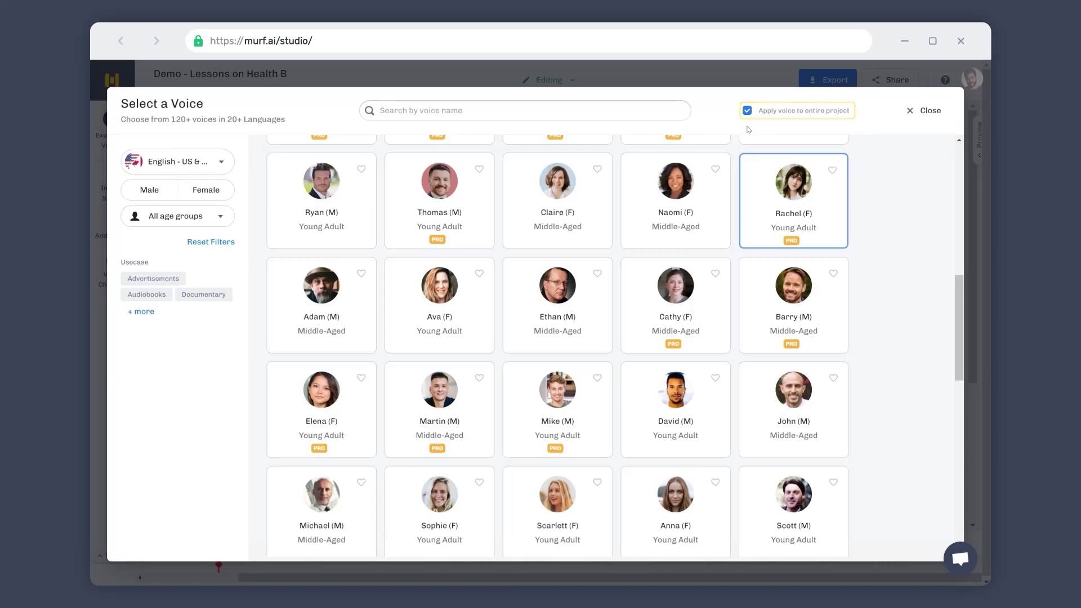
scroll(891, 189, "up", 2)
mouse_move(452, 247)
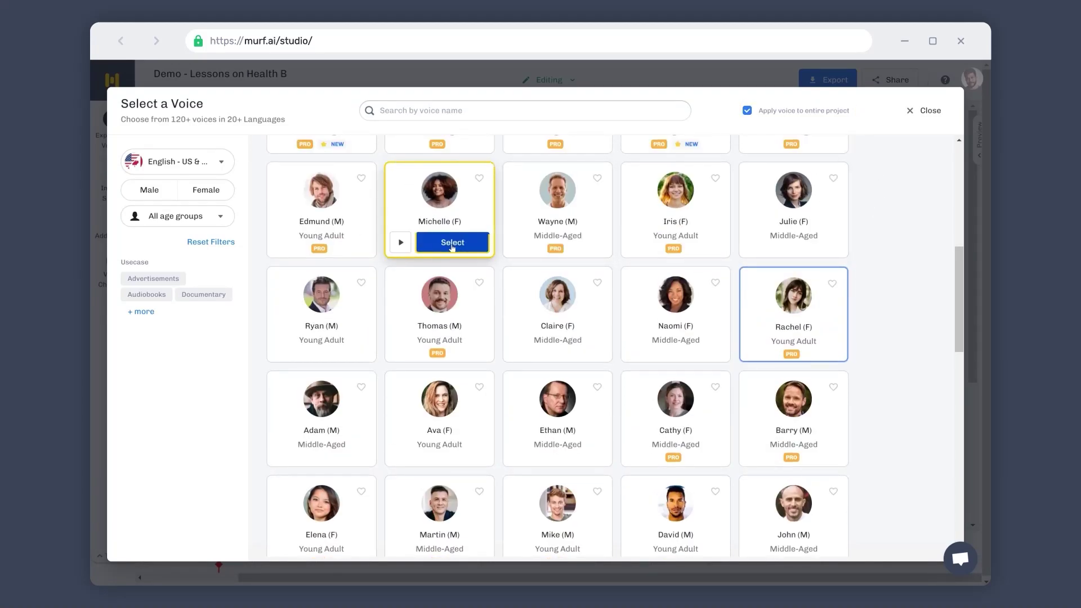
left_click(451, 244)
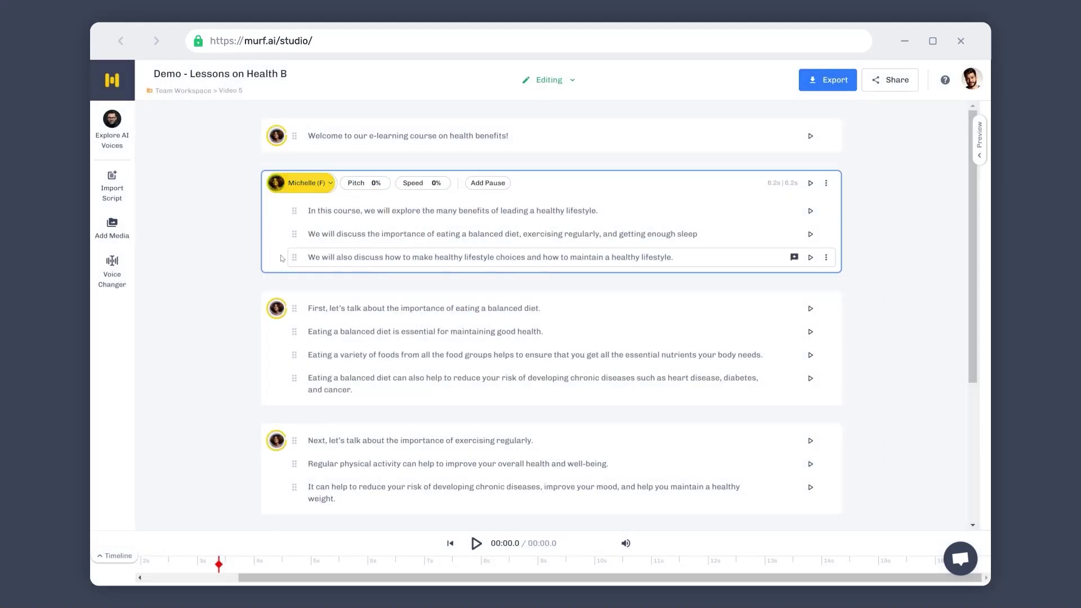
scroll(265, 276, "down", 4)
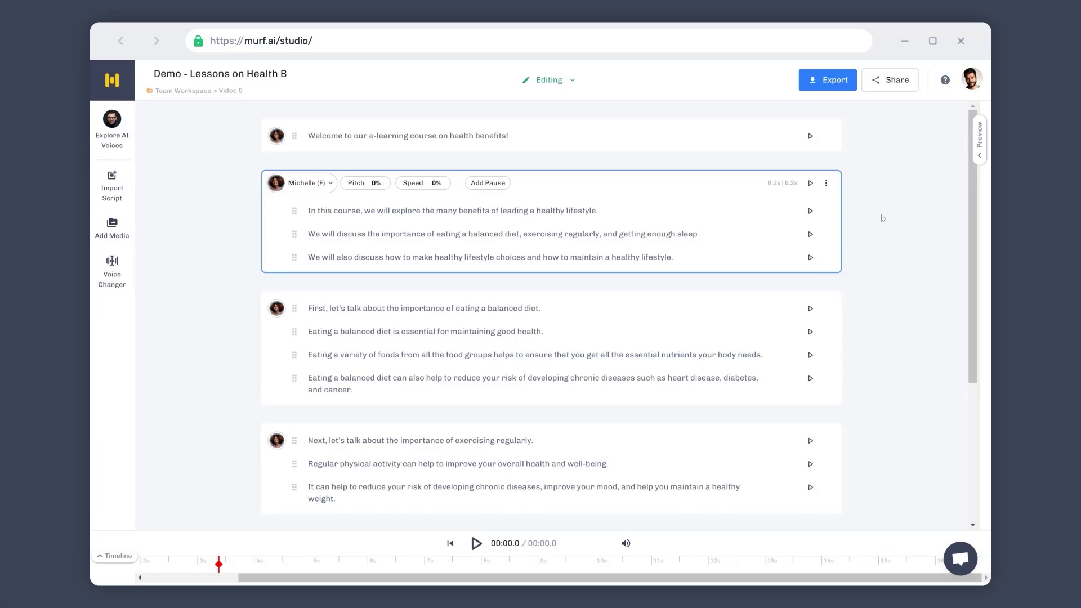
- Render Michelle's audio for the second line, then the whole 'In this course…' block (16.9s)
left_click(810, 234)
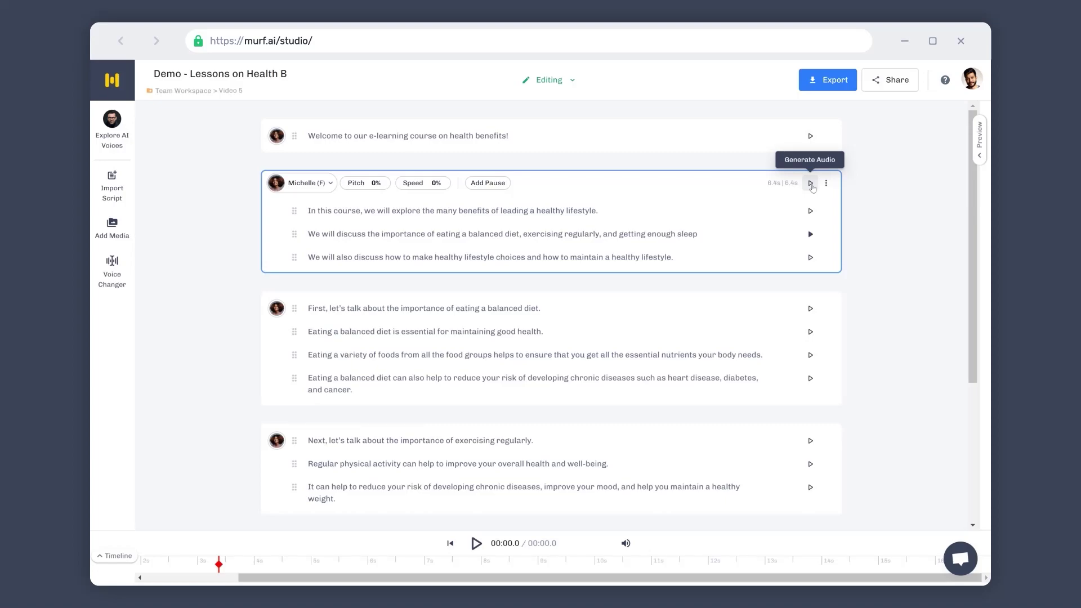
left_click(811, 184)
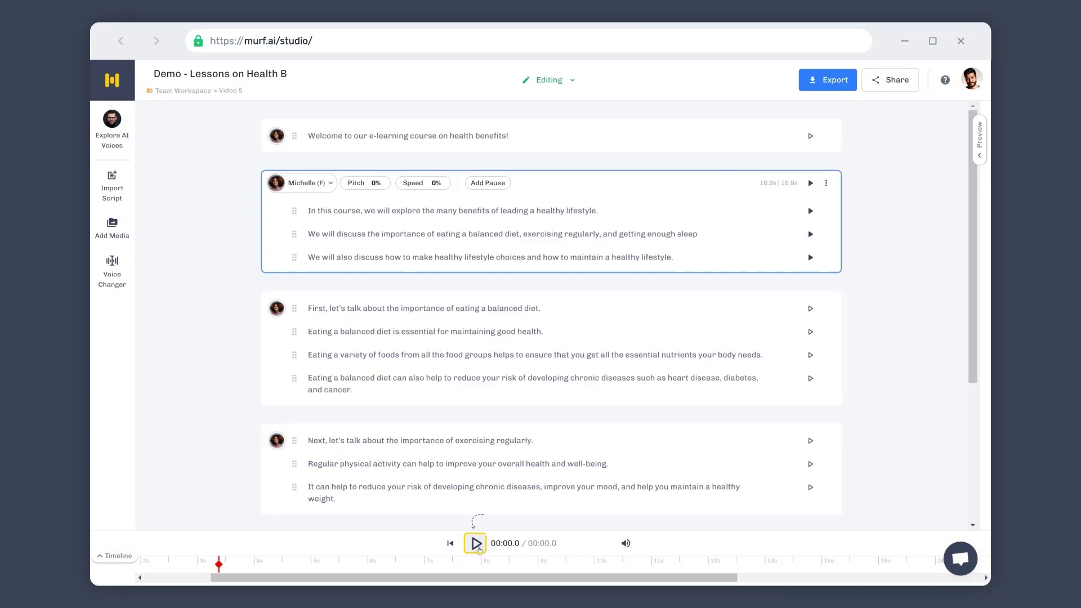
- Render the 01:22.4 project voiceover, play it past 7 seconds, then pause
left_click(476, 544)
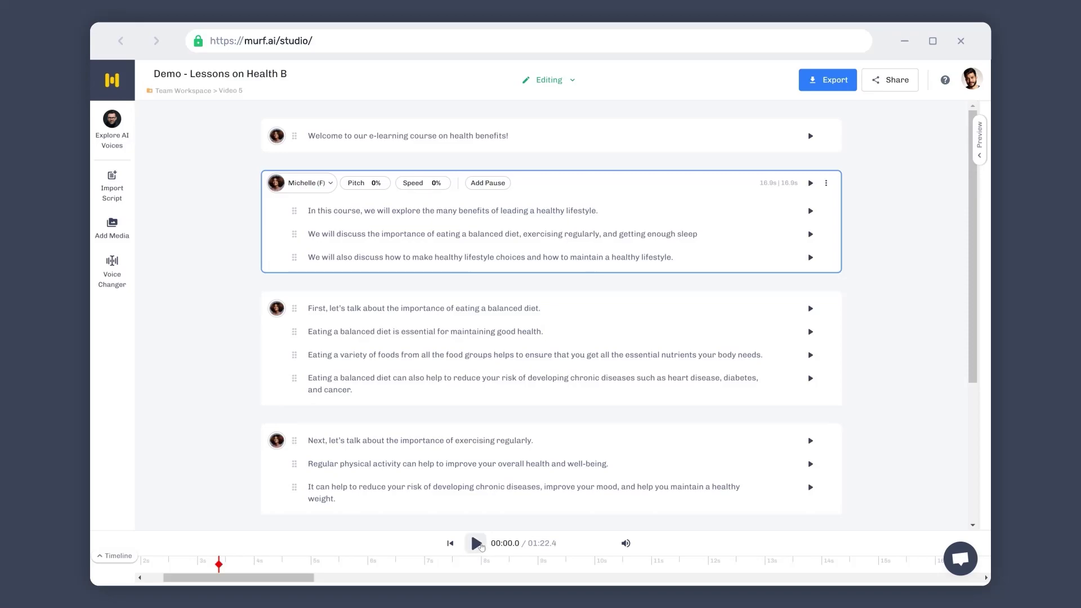
left_click(478, 545)
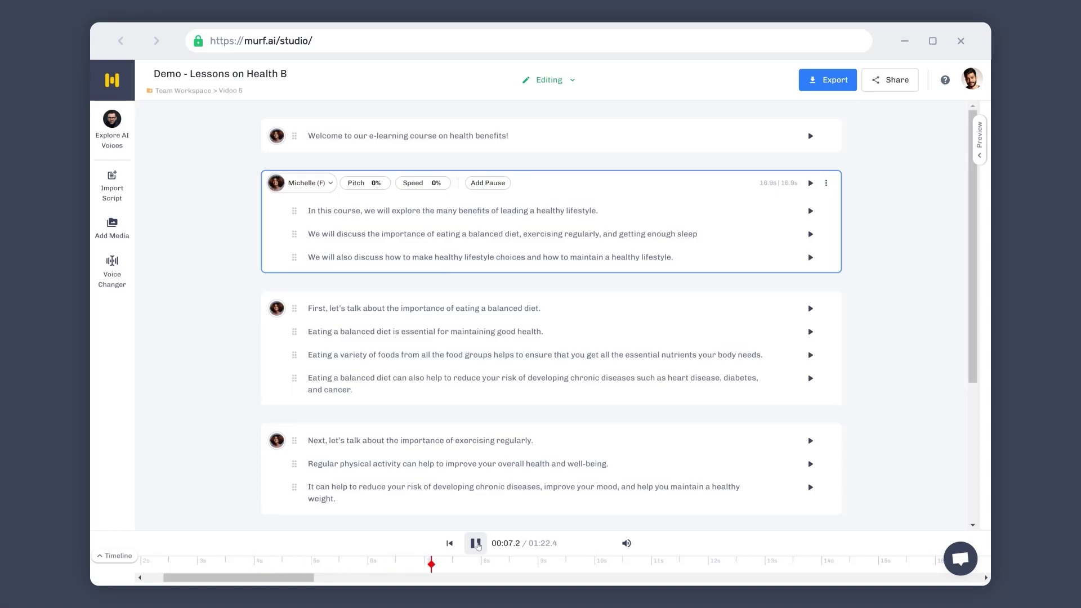
left_click(477, 544)
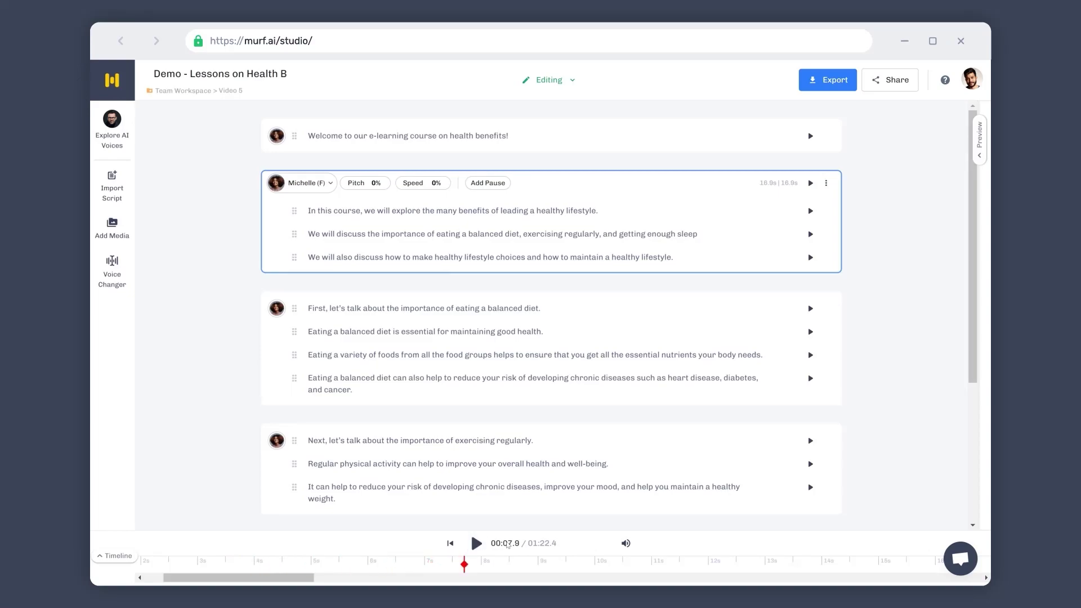